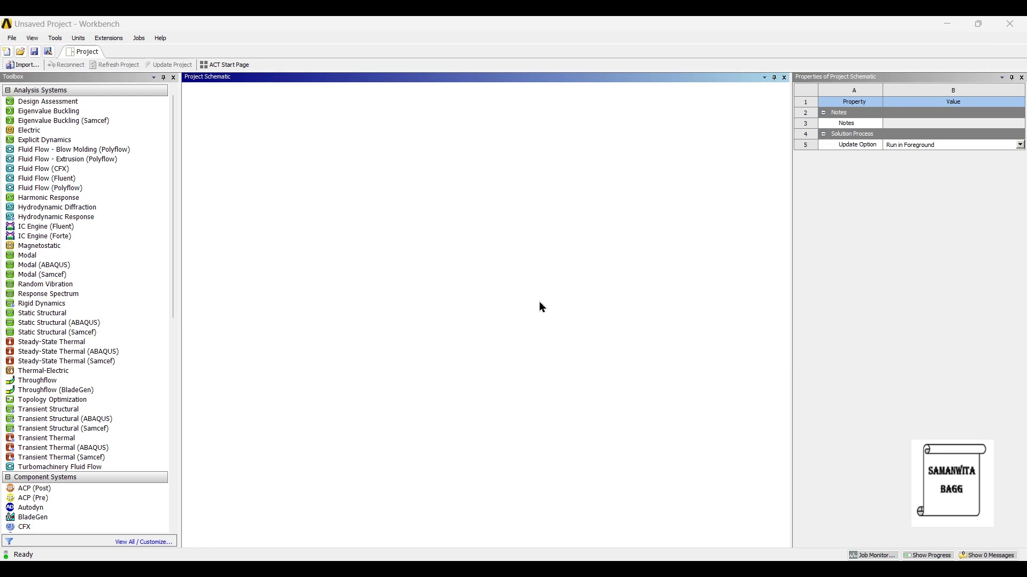
# Step: Create a Steady-State Thermal analysis system and open its engineering data with a widened materials outline
pyautogui.doubleClick(68, 345)
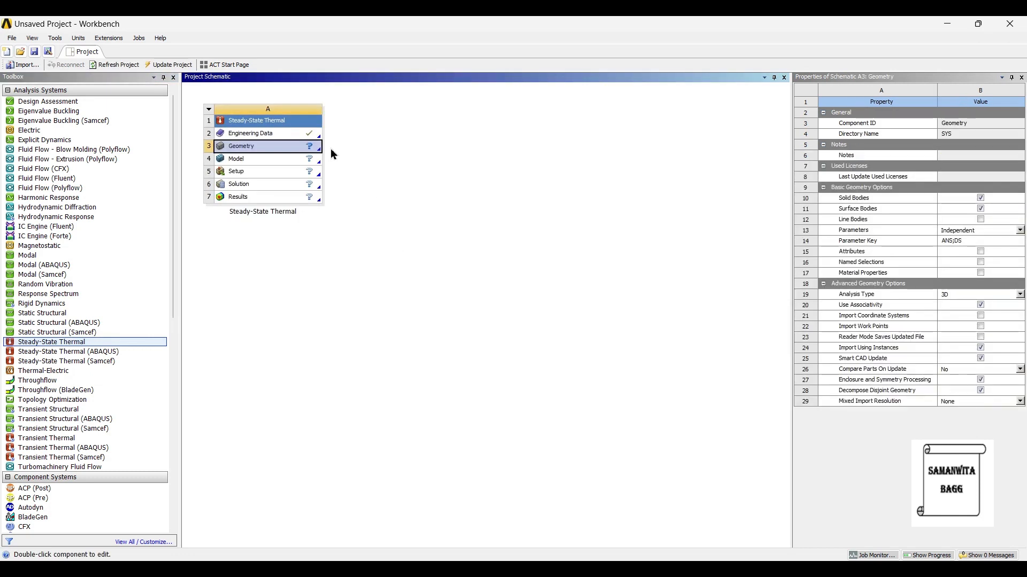
pyautogui.doubleClick(275, 134)
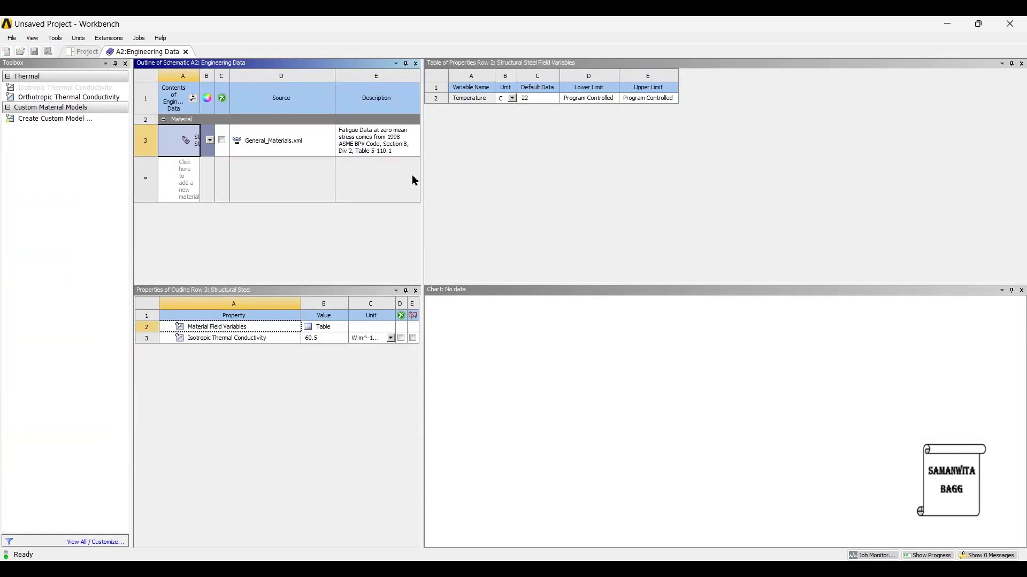
pyautogui.moveTo(422, 193); pyautogui.dragTo(844, 183)
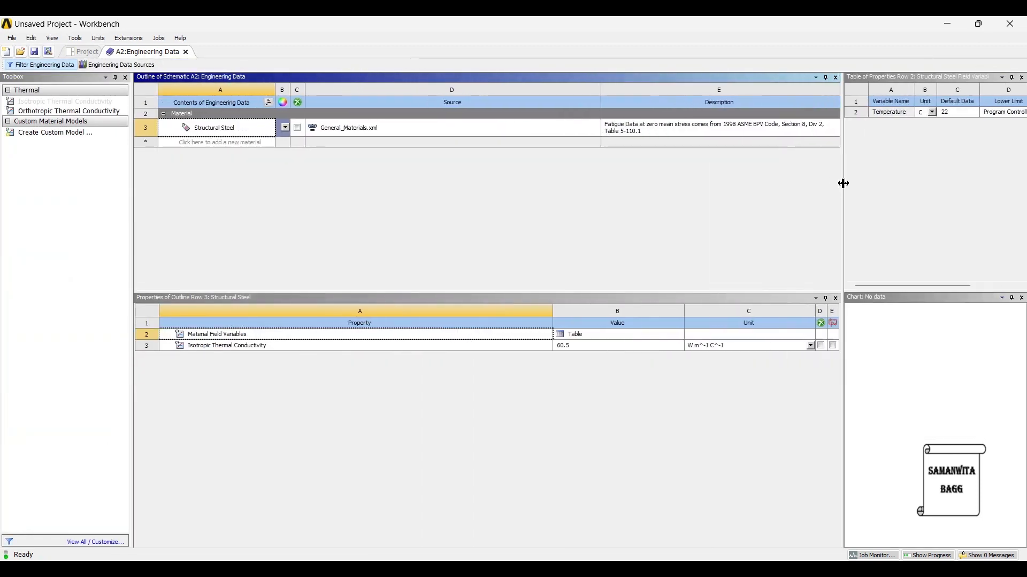
# Step: Add a new material named Carbon Steel to the engineering data
pyautogui.click(177, 143)
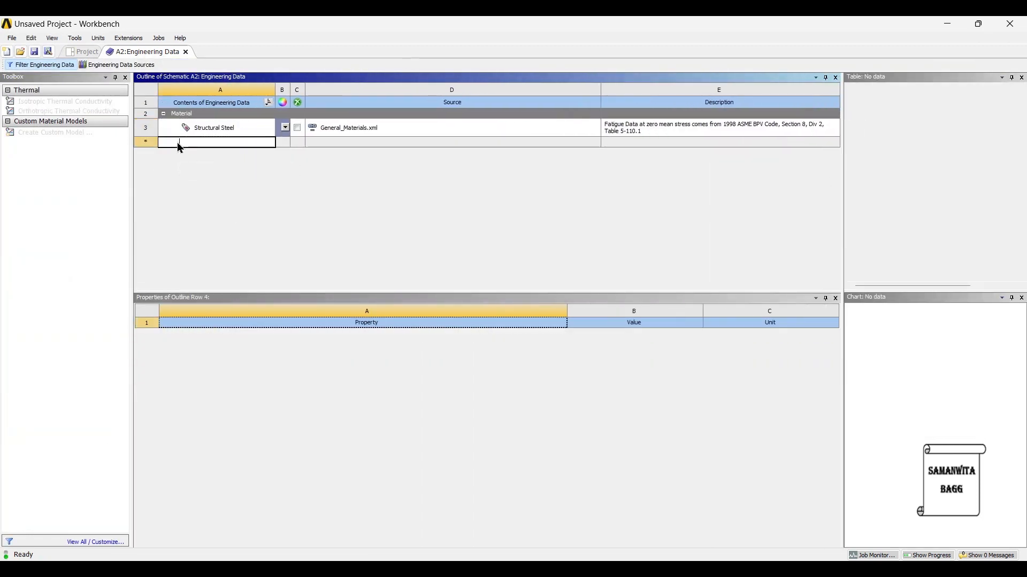
pyautogui.write('Car')
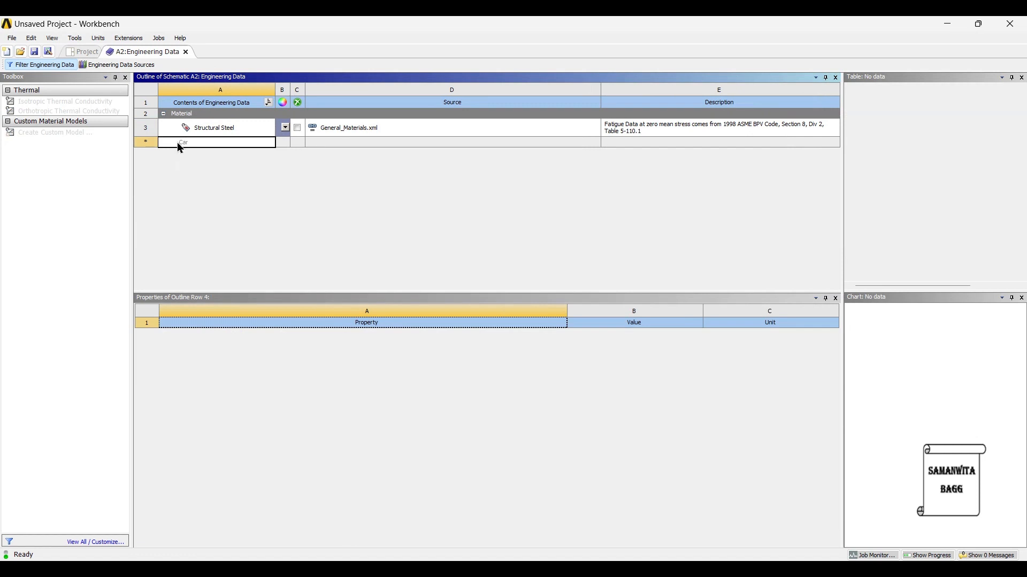
pyautogui.write('bon Steel')
pyautogui.press('Return')
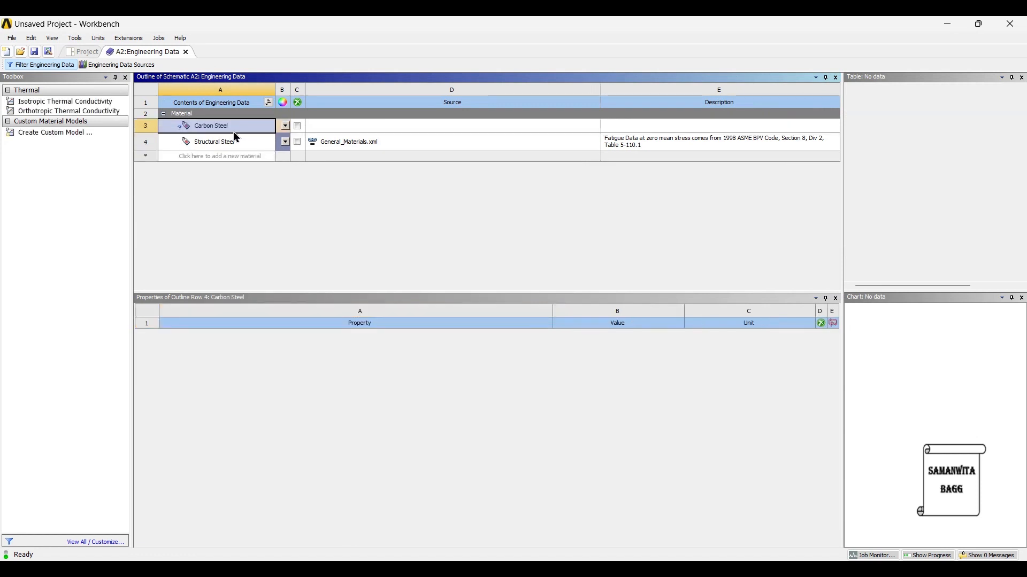
# Step: Give Carbon Steel an isotropic thermal conductivity of 51.2 W m^-1 C^-1
pyautogui.moveTo(81, 105); pyautogui.dragTo(214, 126)
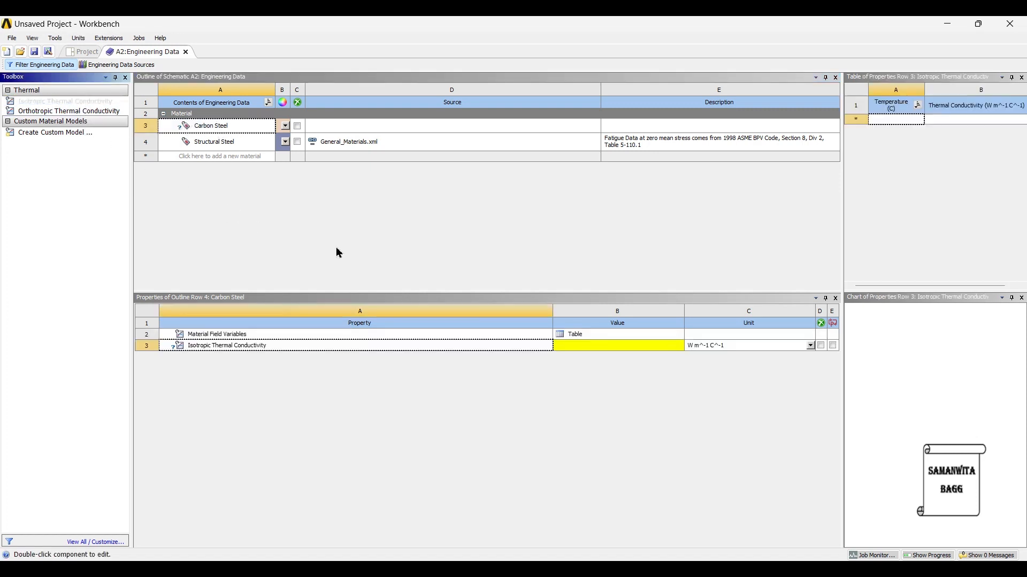
pyautogui.click(618, 351)
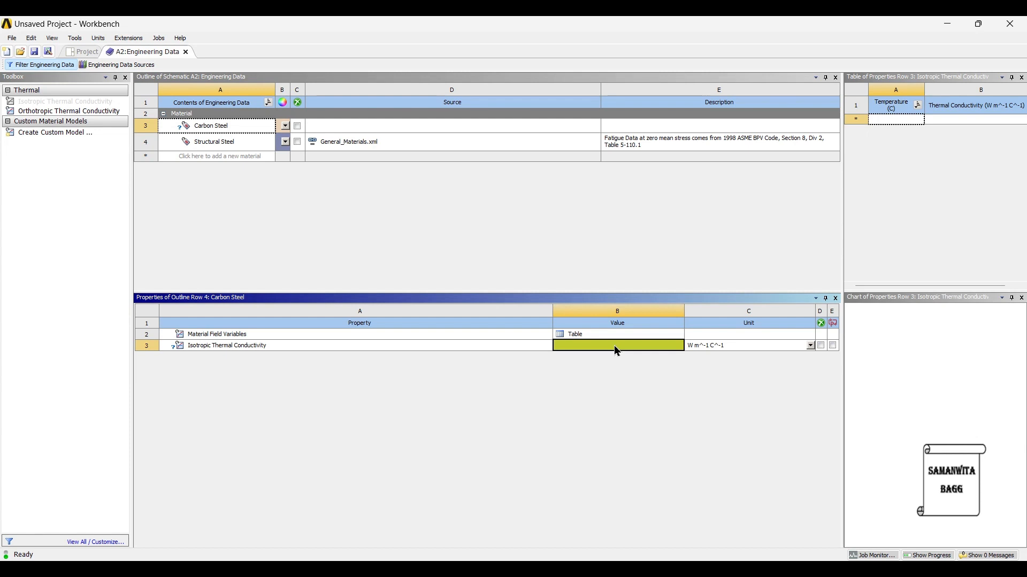
pyautogui.write('51.2')
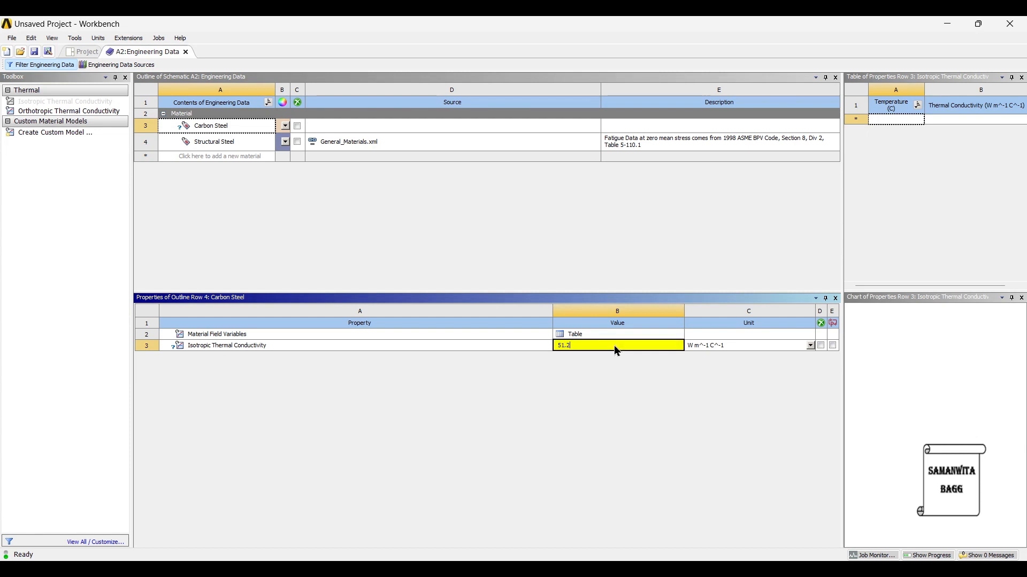
pyautogui.press('Return')
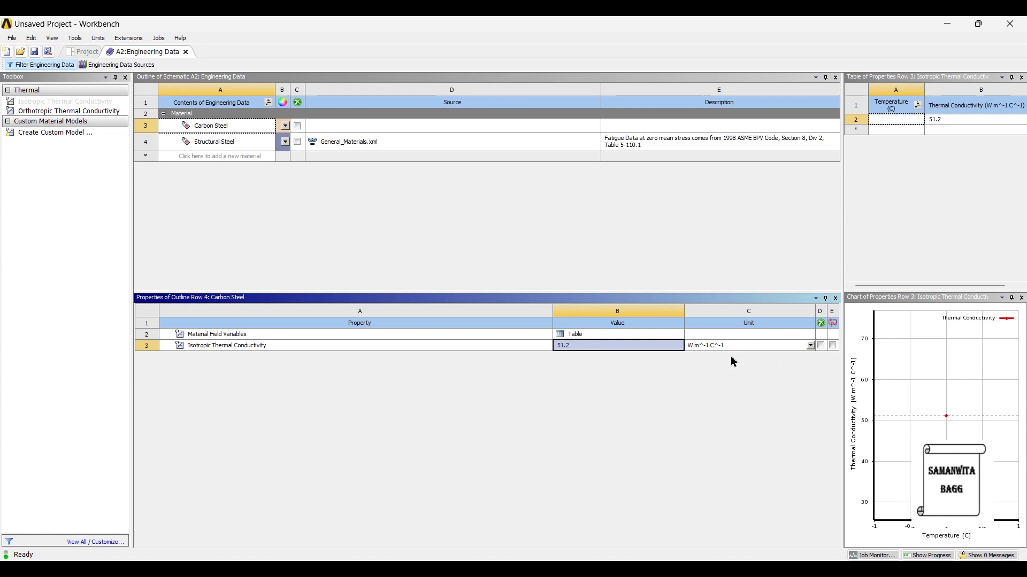
# Step: Return to the project schematic, update the project and import Snap Ring.step as the thermal system's geometry
pyautogui.click(79, 52)
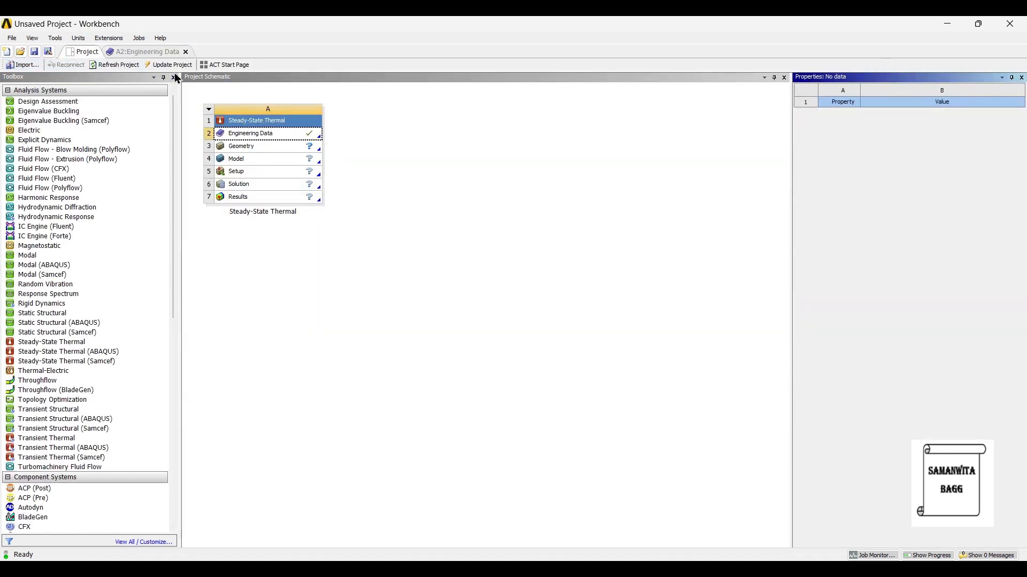
pyautogui.click(175, 65)
pyautogui.click(269, 150)
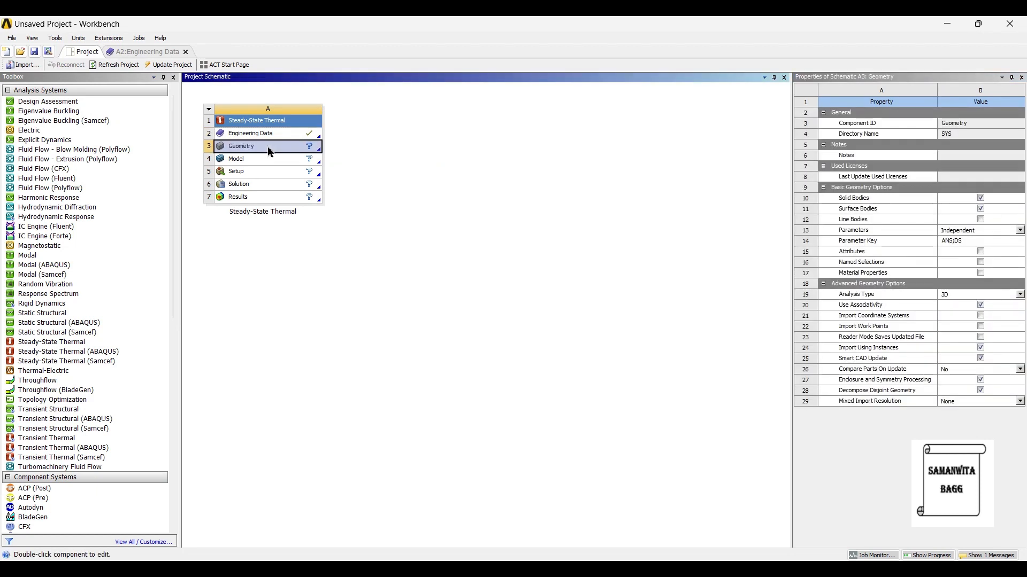
pyautogui.rightClick(268, 147)
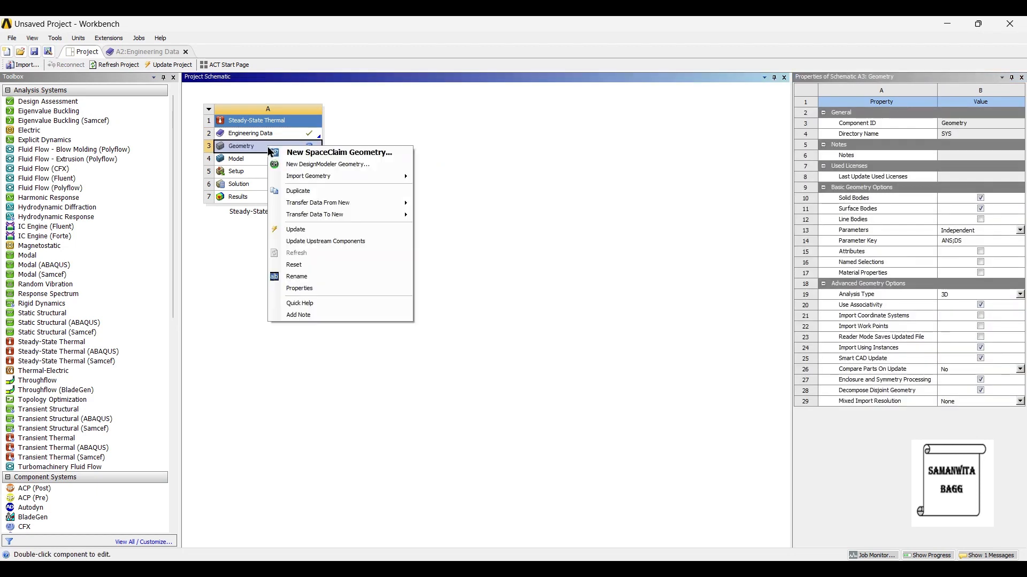
pyautogui.moveTo(343, 184)
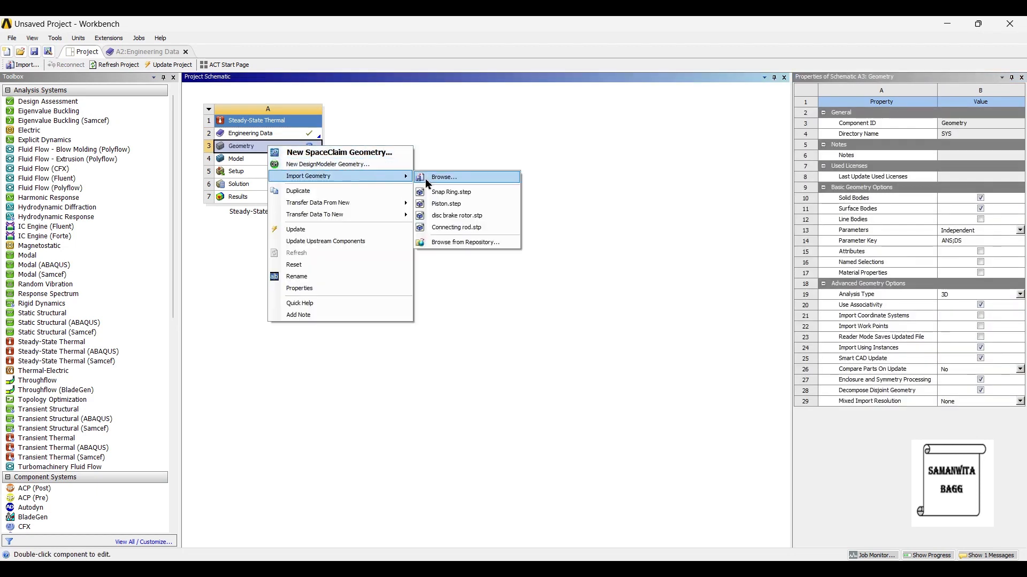
pyautogui.click(449, 192)
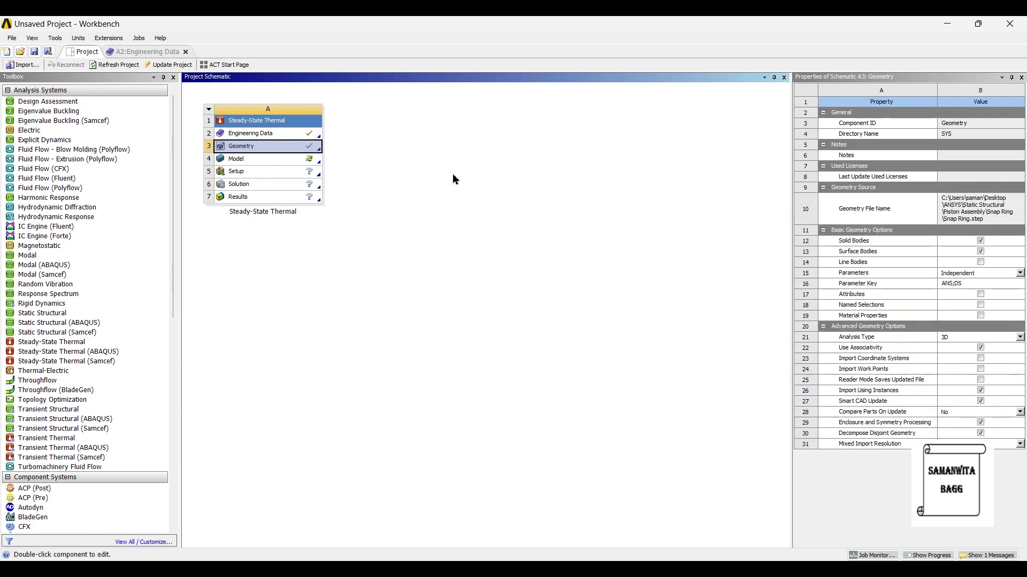
# Step: Open the thermal system's model in Mechanical and assign Carbon Steel to the Snap Ring 1 body
pyautogui.doubleClick(261, 162)
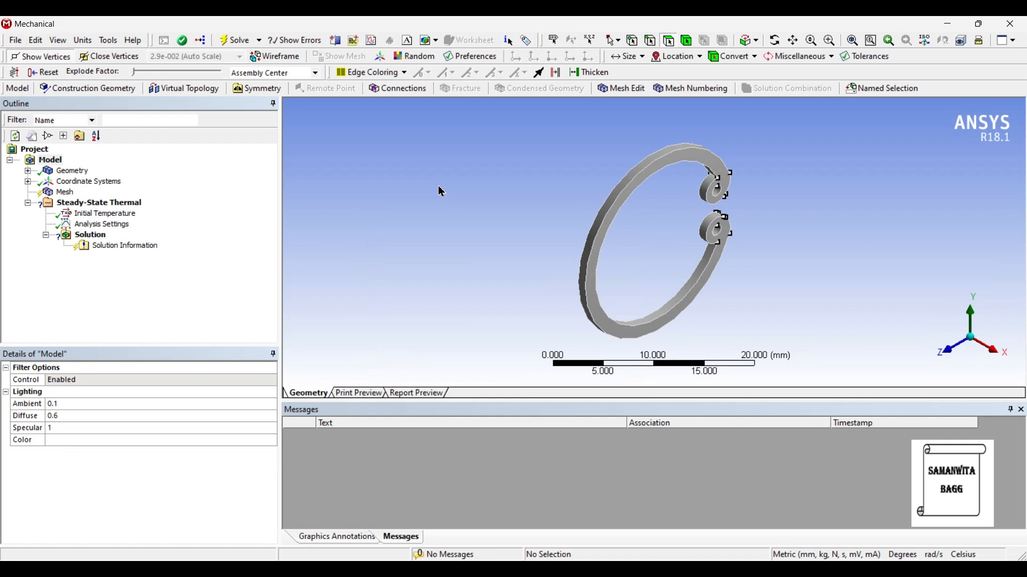
pyautogui.moveTo(615, 208); pyautogui.dragTo(509, 296, button='middle')
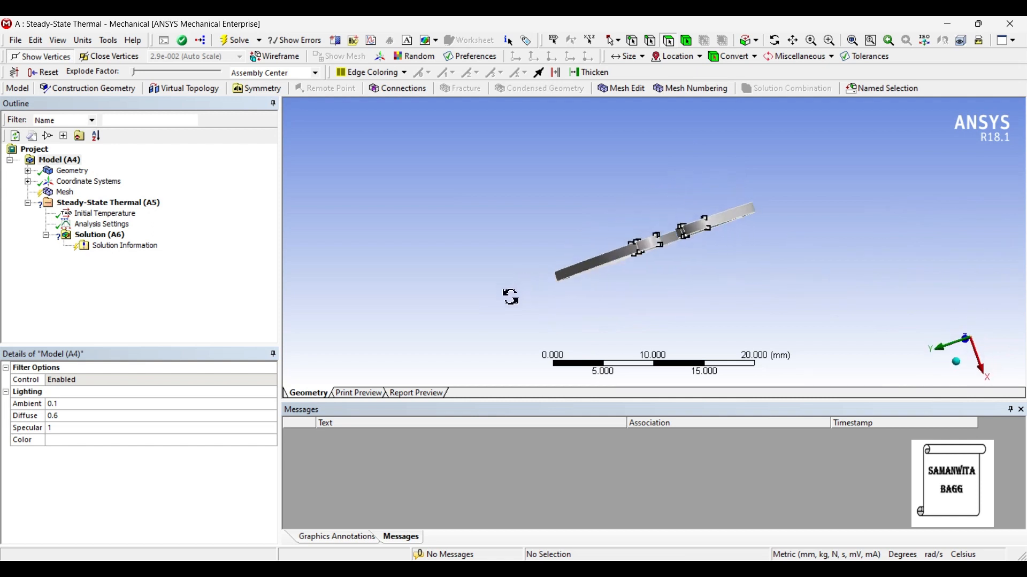
pyautogui.click(27, 171)
pyautogui.click(94, 182)
pyautogui.click(261, 465)
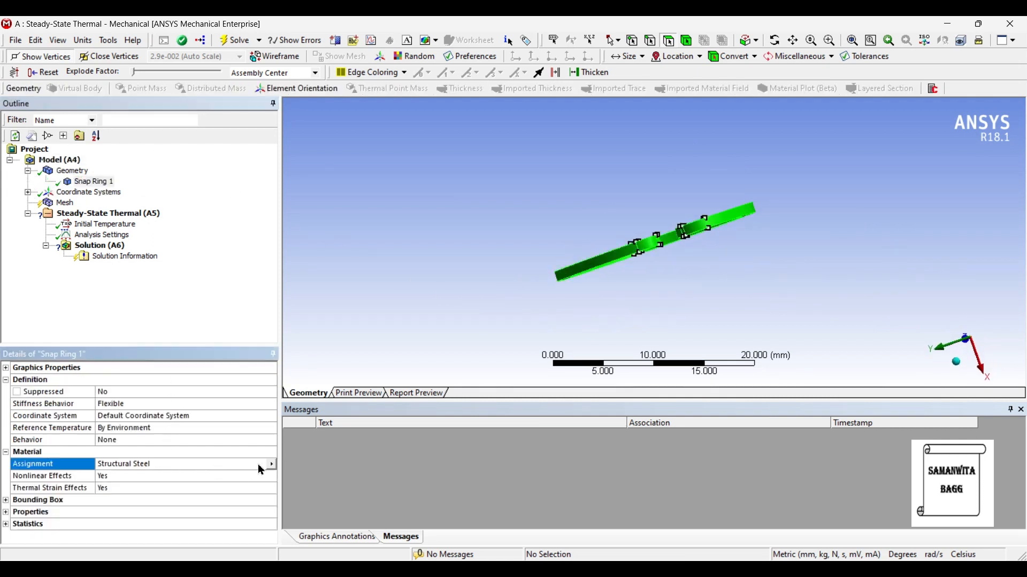
pyautogui.click(272, 465)
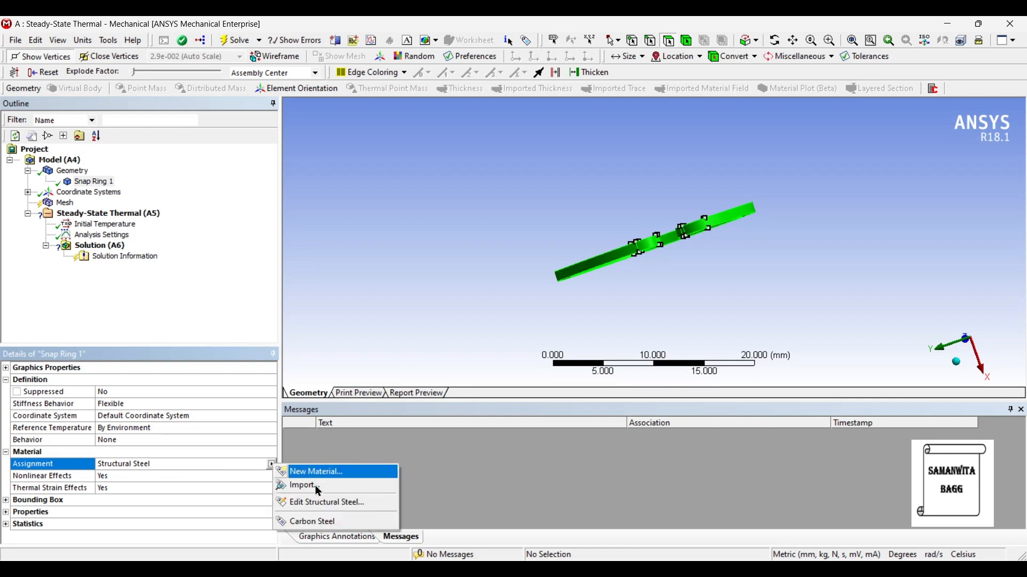
pyautogui.click(319, 521)
# Step: Set the mesh relevance center to Fine and generate the snap ring's mesh
pyautogui.click(64, 203)
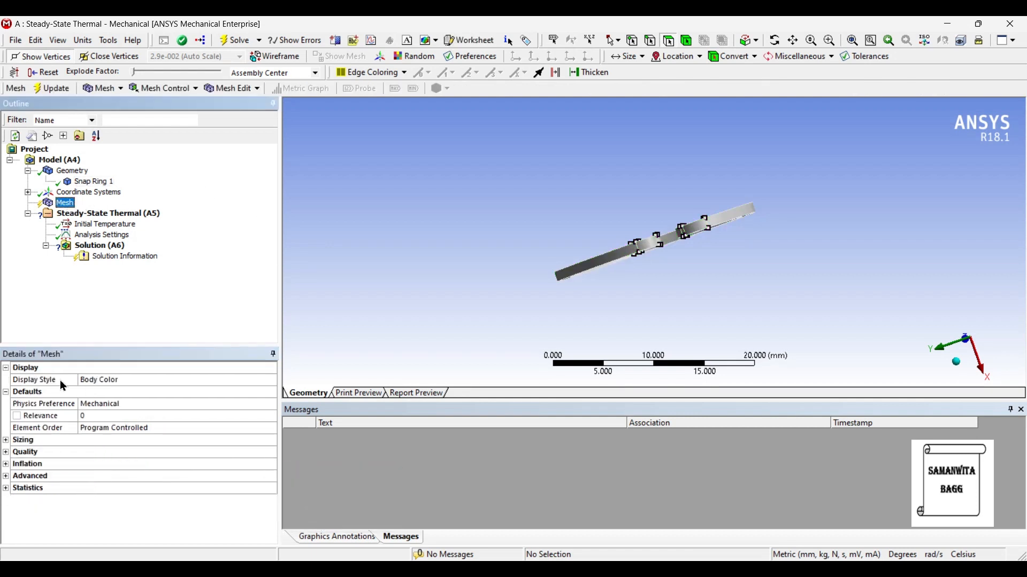
pyautogui.click(7, 440)
pyautogui.click(100, 464)
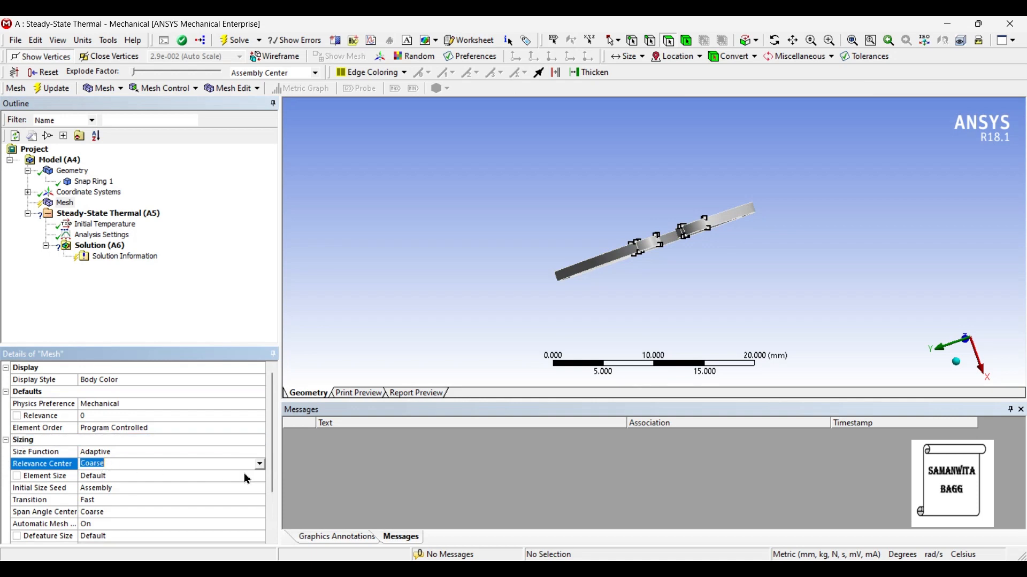
pyautogui.click(259, 465)
pyautogui.click(154, 493)
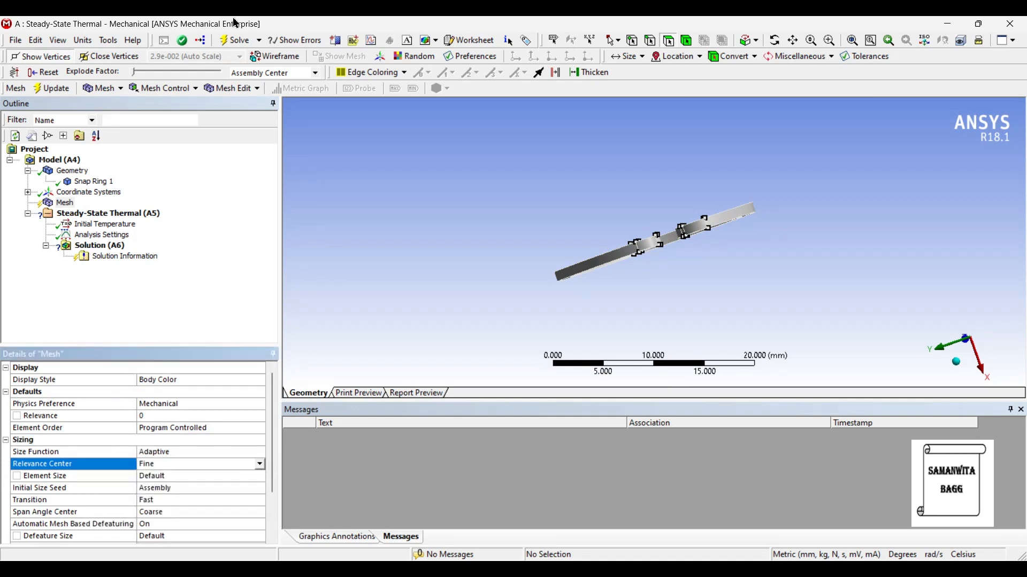
pyautogui.click(66, 92)
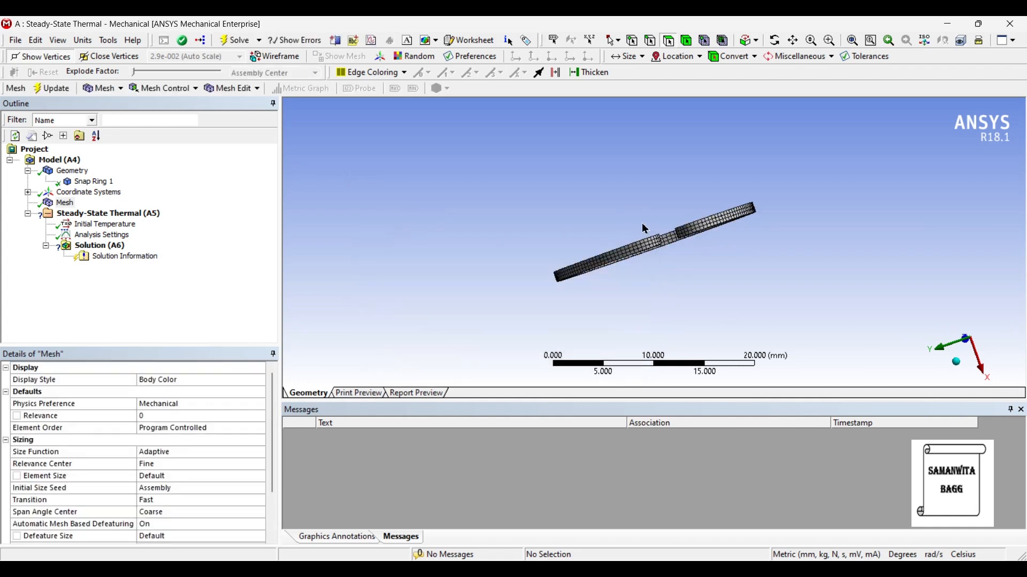
# Step: Apply a 315 °C temperature load to one flat side face of the snap ring
pyautogui.moveTo(683, 242); pyautogui.dragTo(711, 263, button='middle')
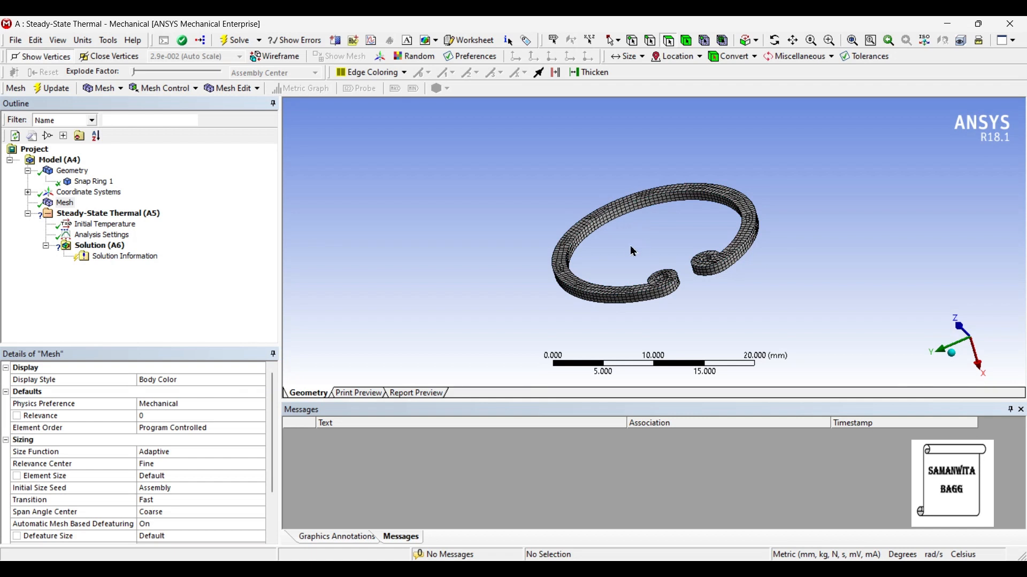
pyautogui.moveTo(644, 281); pyautogui.dragTo(649, 235, button='middle')
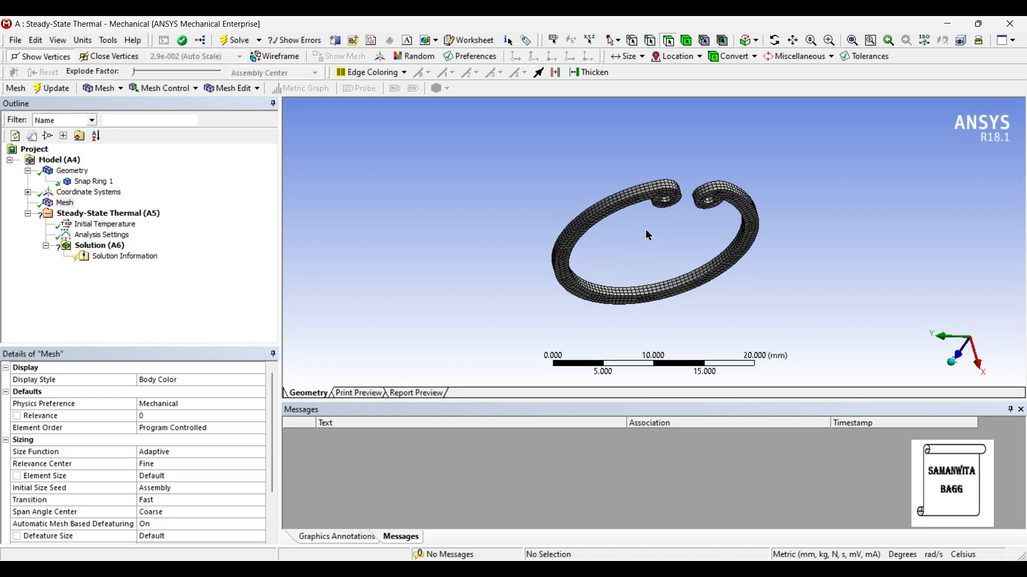
pyautogui.moveTo(642, 224)
pyautogui.mouseDown(button='middle')
pyautogui.moveTo(630, 211)
pyautogui.moveTo(626, 227)
pyautogui.mouseUp(button='middle')
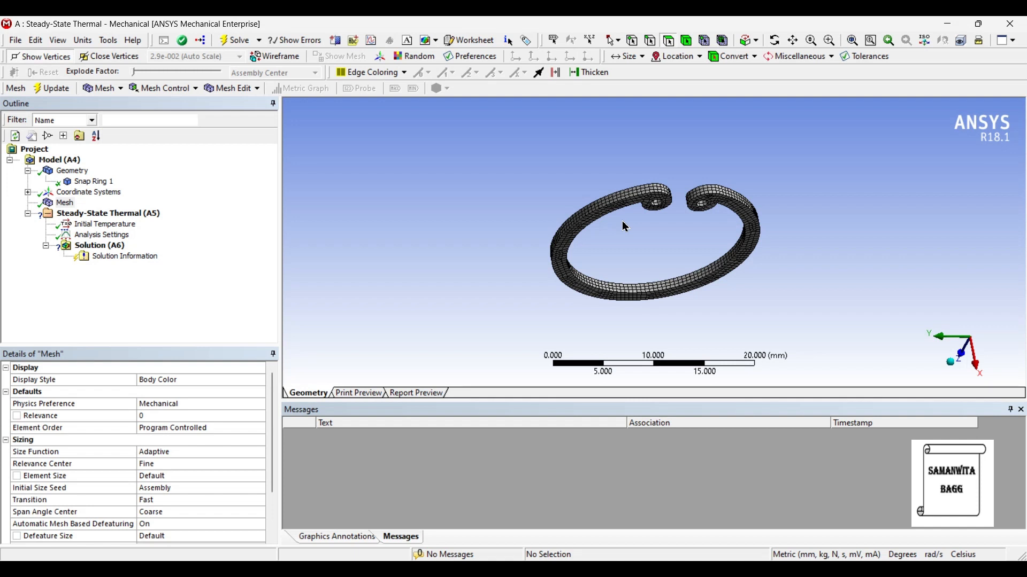
pyautogui.click(614, 215)
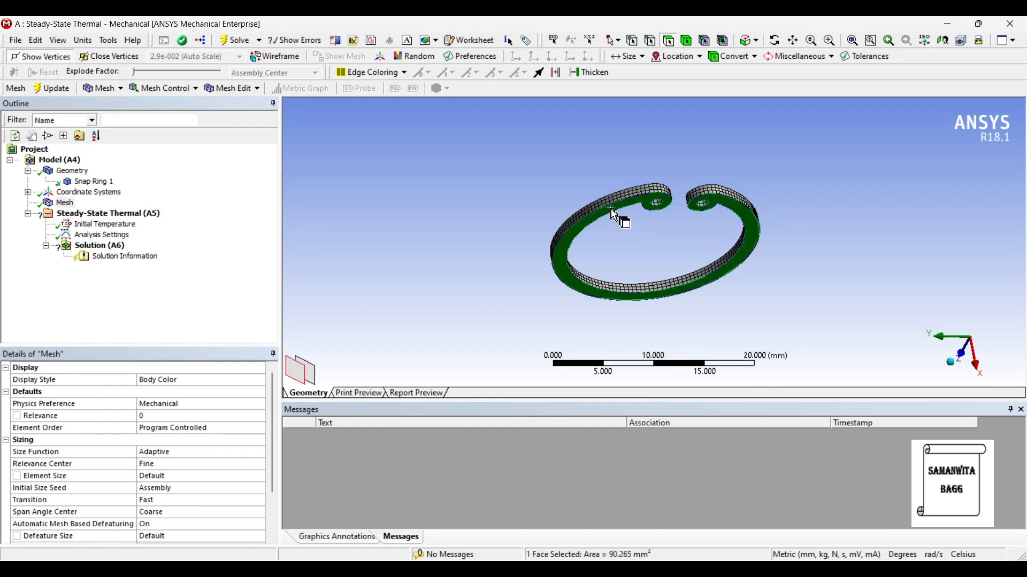
pyautogui.click(107, 213)
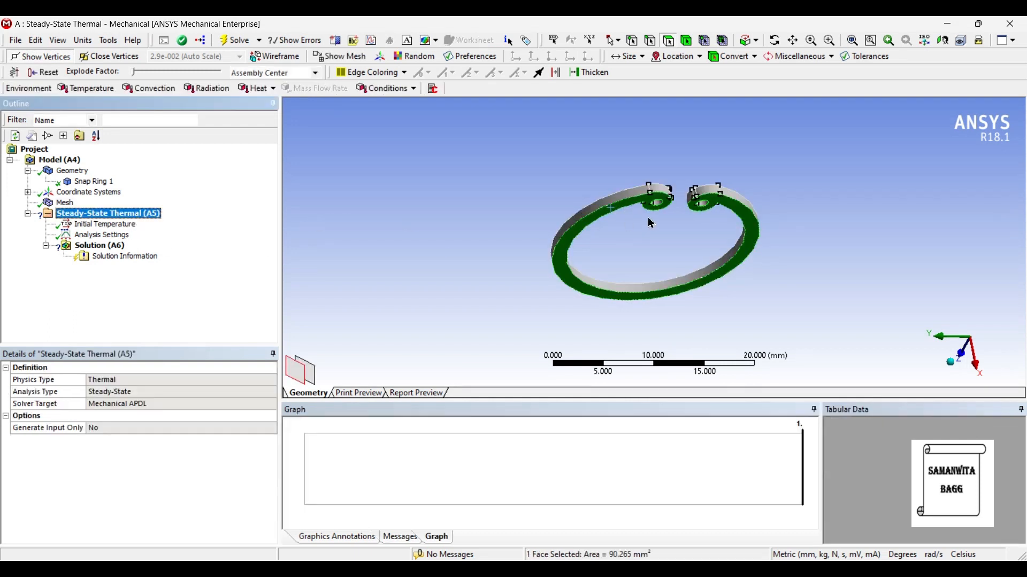
pyautogui.click(644, 209)
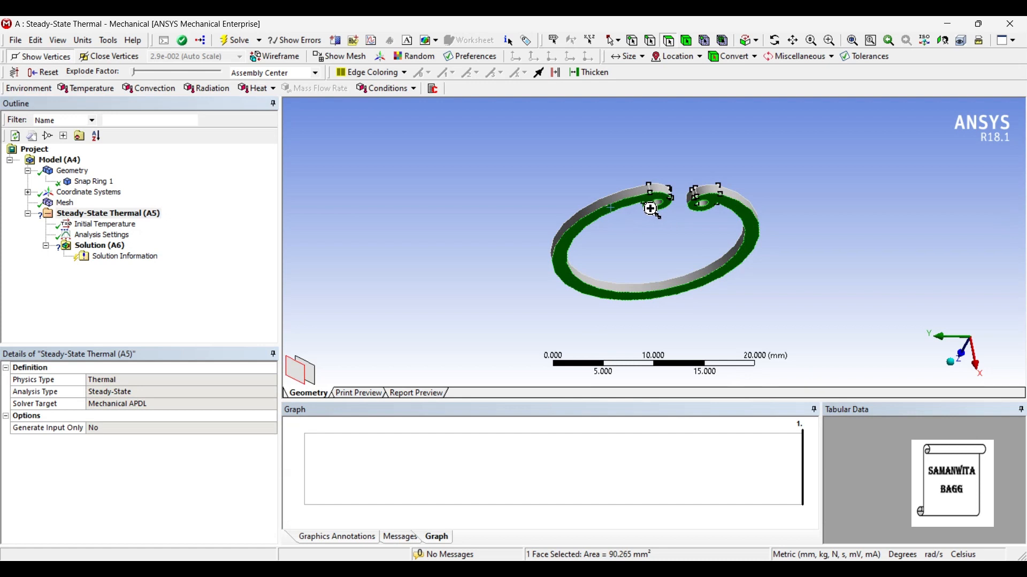
pyautogui.rightClick(657, 212)
pyautogui.moveTo(675, 216)
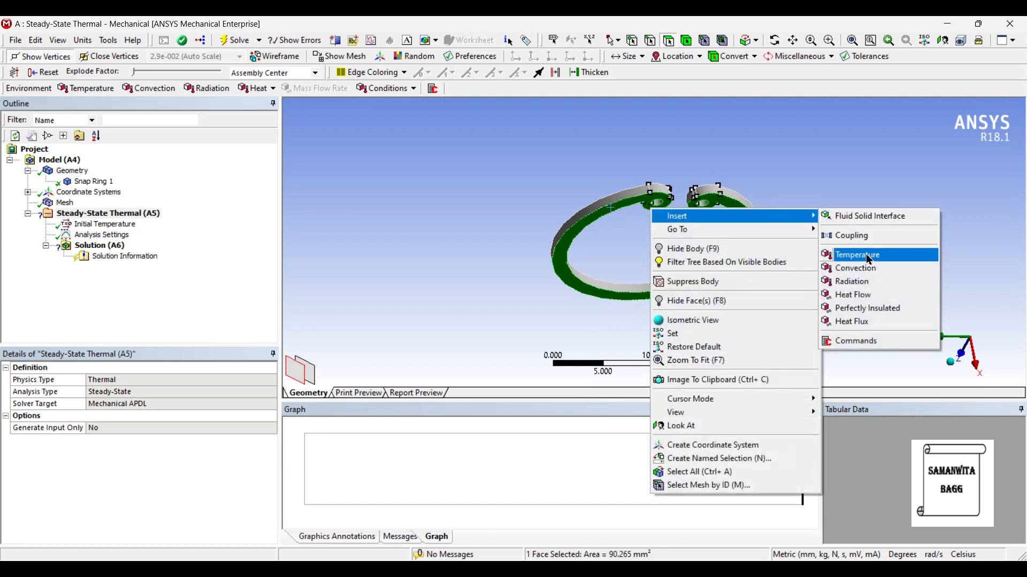
pyautogui.click(860, 257)
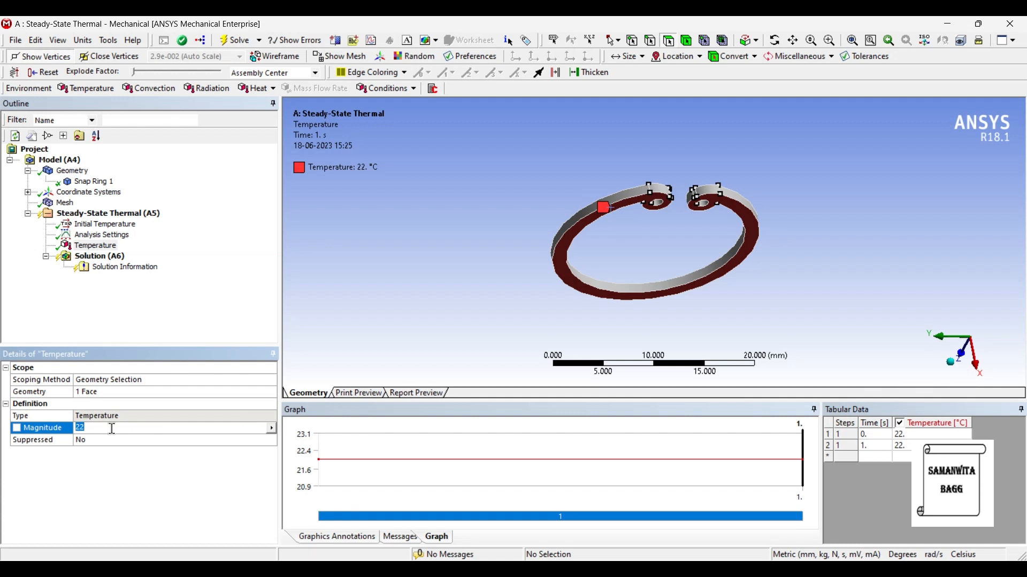
pyautogui.write('315')
pyautogui.press('Return')
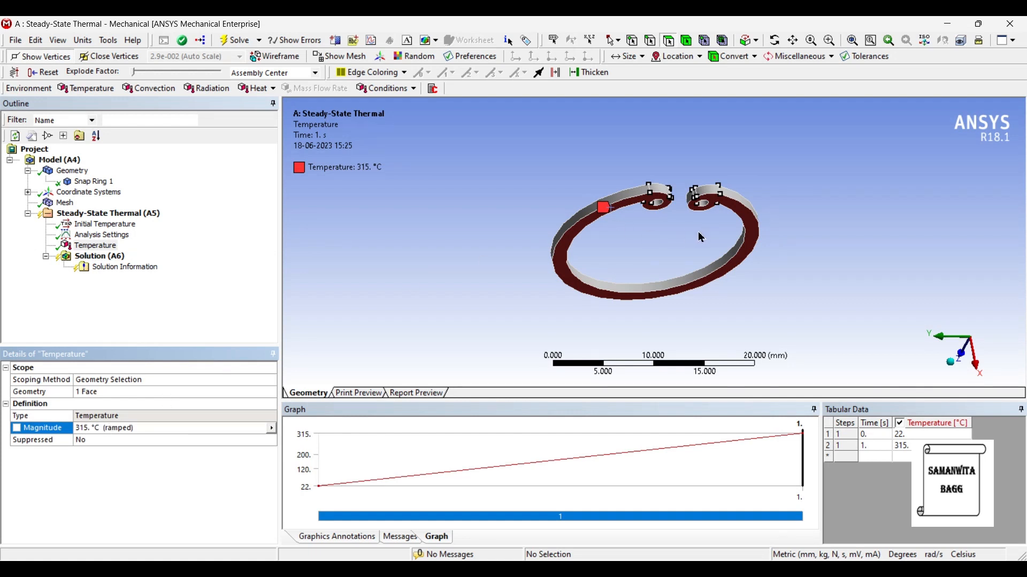
# Step: Insert a convection load on the snap ring's nine remaining faces, excluding the flat face that carries the 315 °C temperature
pyautogui.moveTo(684, 221); pyautogui.dragTo(711, 274, button='middle')
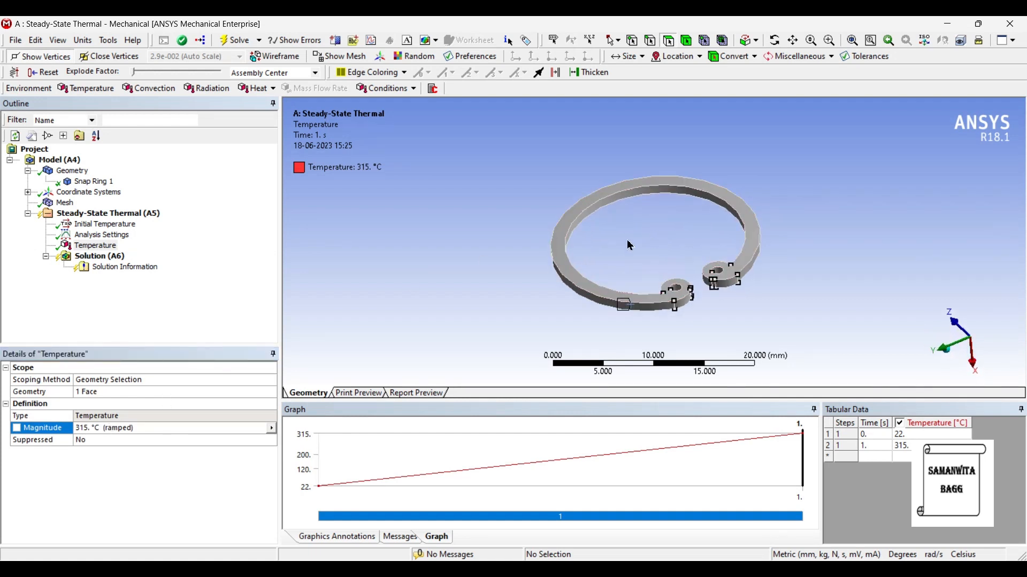
pyautogui.click(597, 201)
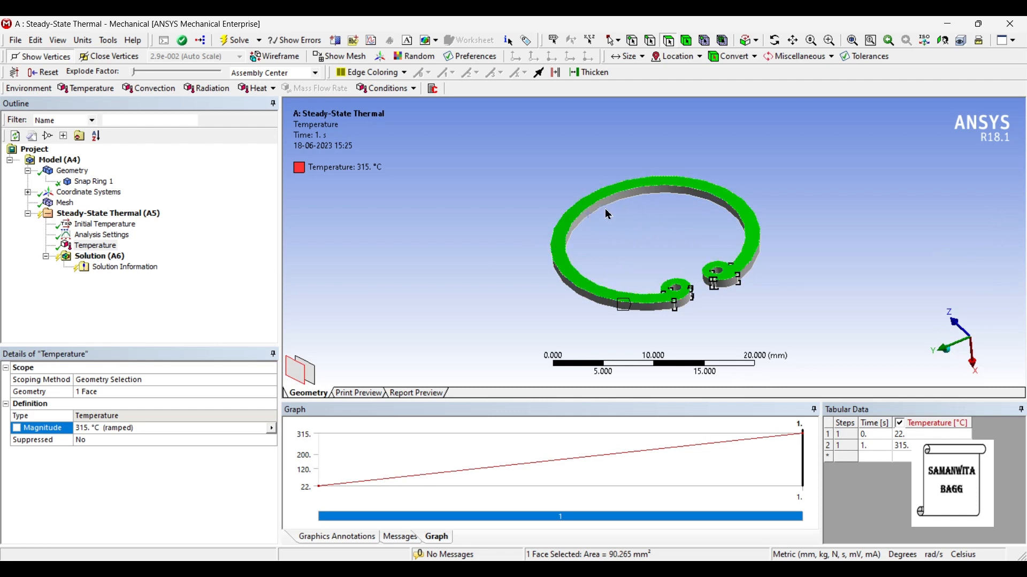
pyautogui.keyDown('ctrl'); pyautogui.click(609, 215); pyautogui.keyUp('ctrl')
pyautogui.moveTo(636, 229)
pyautogui.mouseDown(button='middle')
pyautogui.moveTo(699, 200)
pyautogui.moveTo(629, 232)
pyautogui.mouseUp(button='middle')
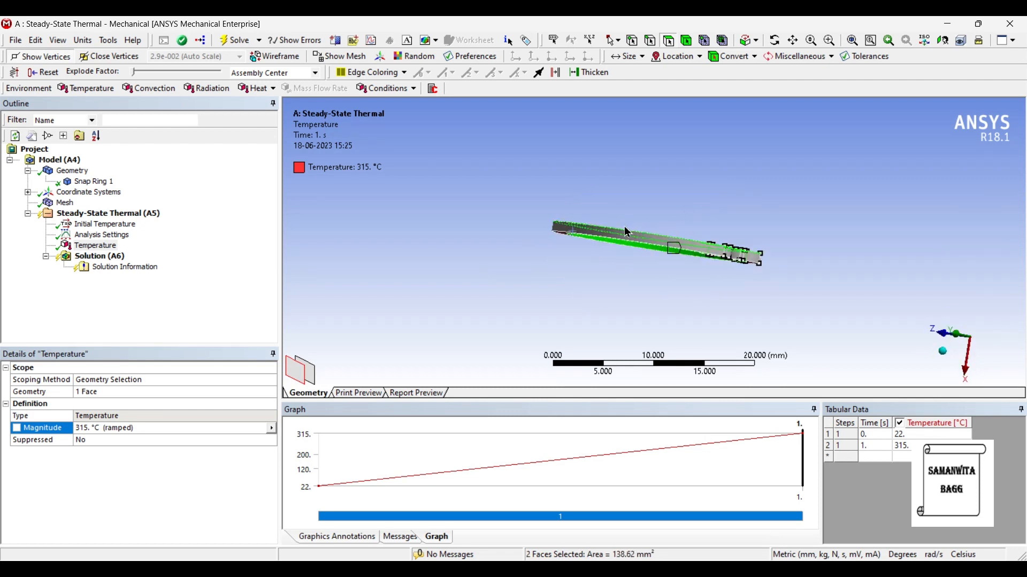
pyautogui.keyDown('ctrl'); pyautogui.click(632, 241); pyautogui.keyUp('ctrl')
pyautogui.moveTo(695, 203); pyautogui.dragTo(608, 212, button='middle')
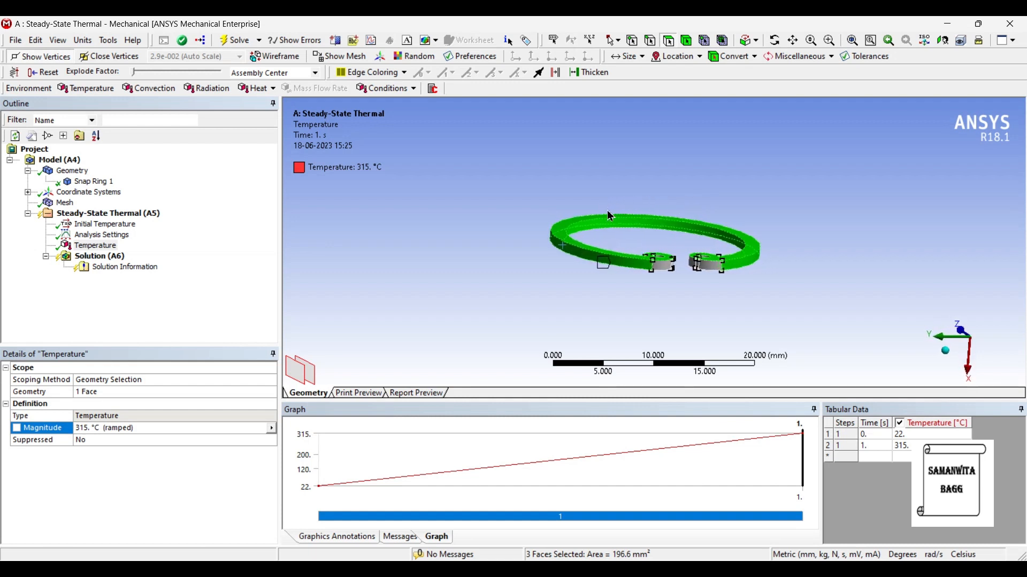
pyautogui.keyDown('ctrl'); pyautogui.click(663, 263); pyautogui.keyUp('ctrl')
pyautogui.keyDown('ctrl'); pyautogui.click(709, 264); pyautogui.keyUp('ctrl')
pyautogui.moveTo(718, 239); pyautogui.dragTo(715, 294, button='middle')
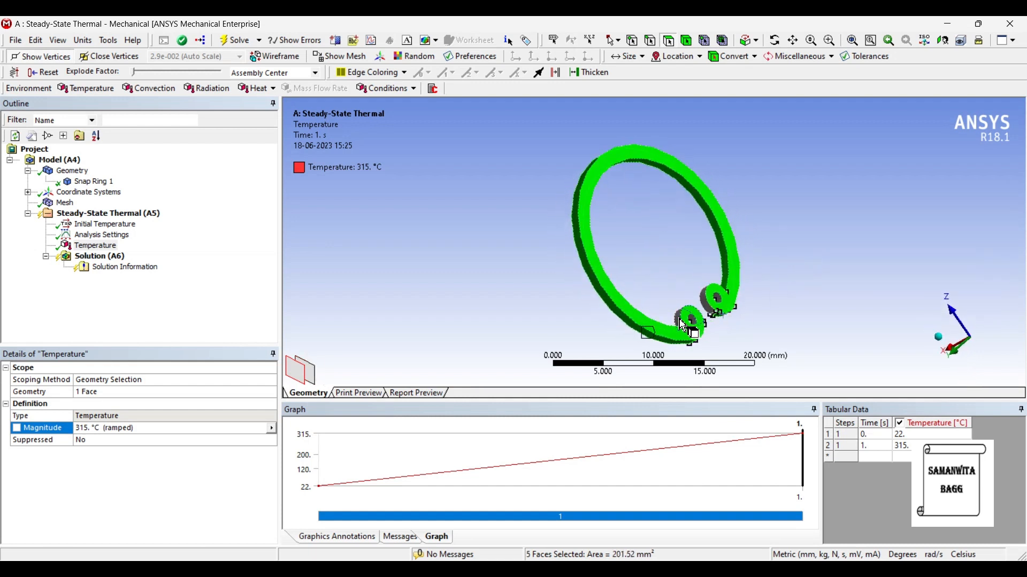
pyautogui.keyDown('ctrl'); pyautogui.click(686, 323); pyautogui.keyUp('ctrl')
pyautogui.keyDown('ctrl'); pyautogui.click(694, 324); pyautogui.keyUp('ctrl')
pyautogui.keyDown('ctrl'); pyautogui.click(704, 298); pyautogui.keyUp('ctrl')
pyautogui.moveTo(749, 290); pyautogui.dragTo(666, 308, button='middle')
pyautogui.keyDown('ctrl'); pyautogui.click(722, 306); pyautogui.keyUp('ctrl')
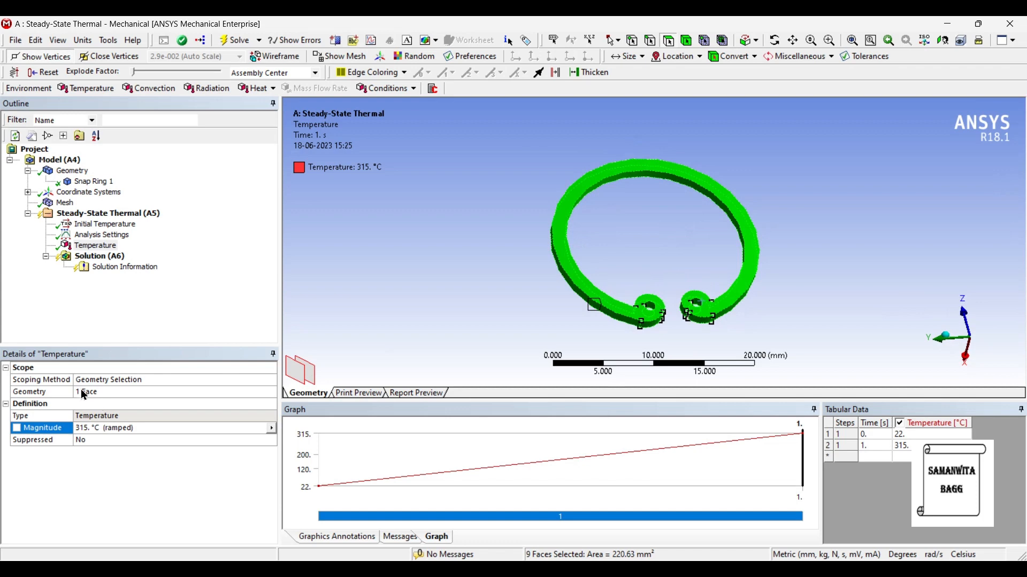
pyautogui.rightClick(607, 178)
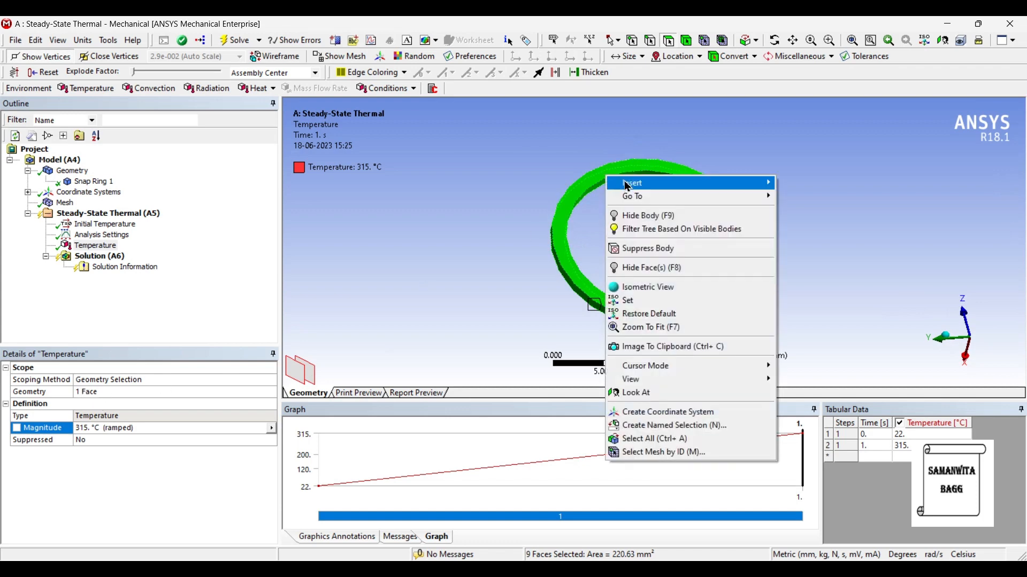
pyautogui.moveTo(628, 186)
pyautogui.click(817, 235)
# Step: Set the convection load's film coefficient to 0.032 W/mm²·°C
pyautogui.moveTo(621, 265); pyautogui.dragTo(634, 238, button='middle')
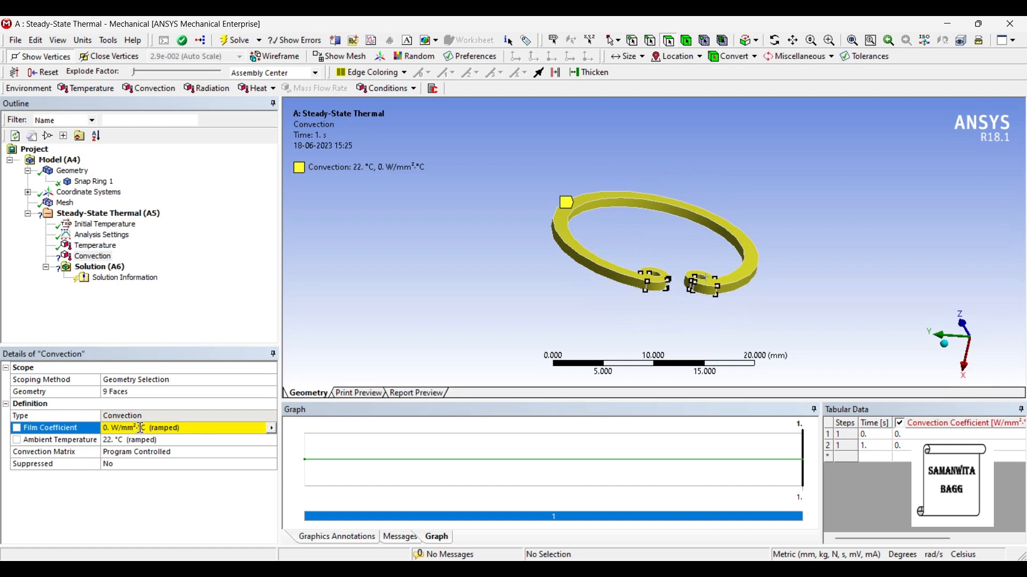
pyautogui.press('0')
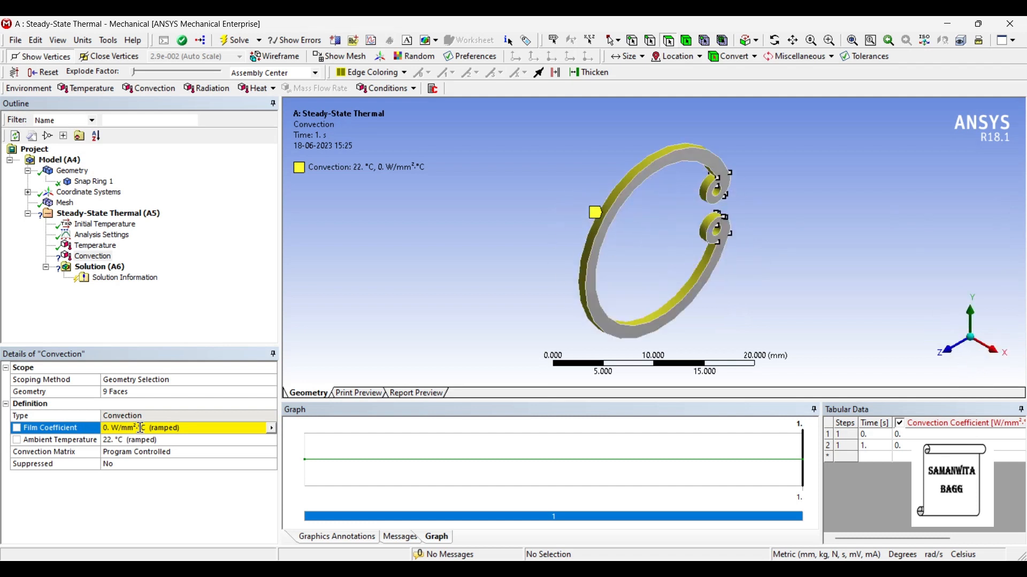
pyautogui.click(141, 429)
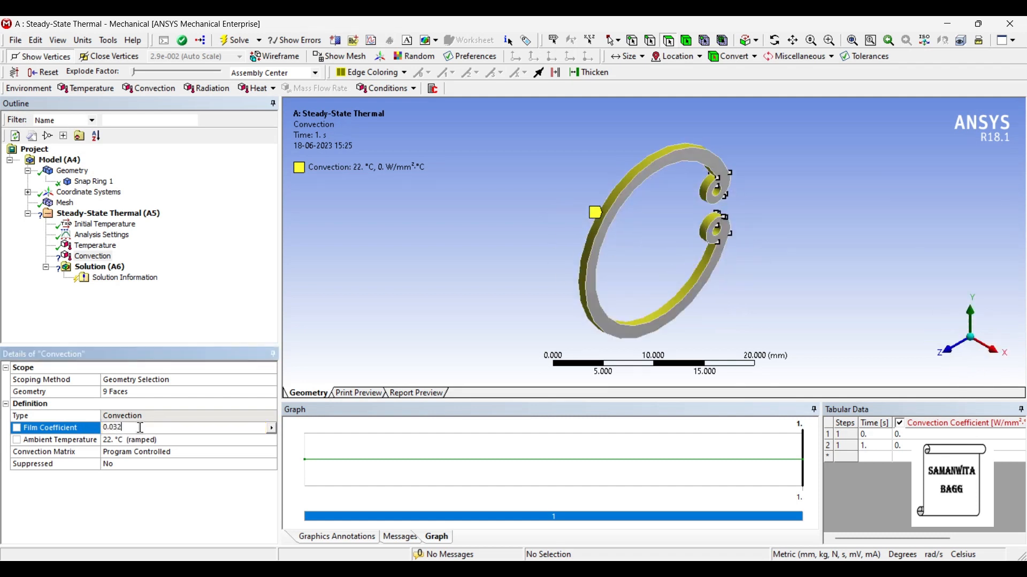
pyautogui.press('Return')
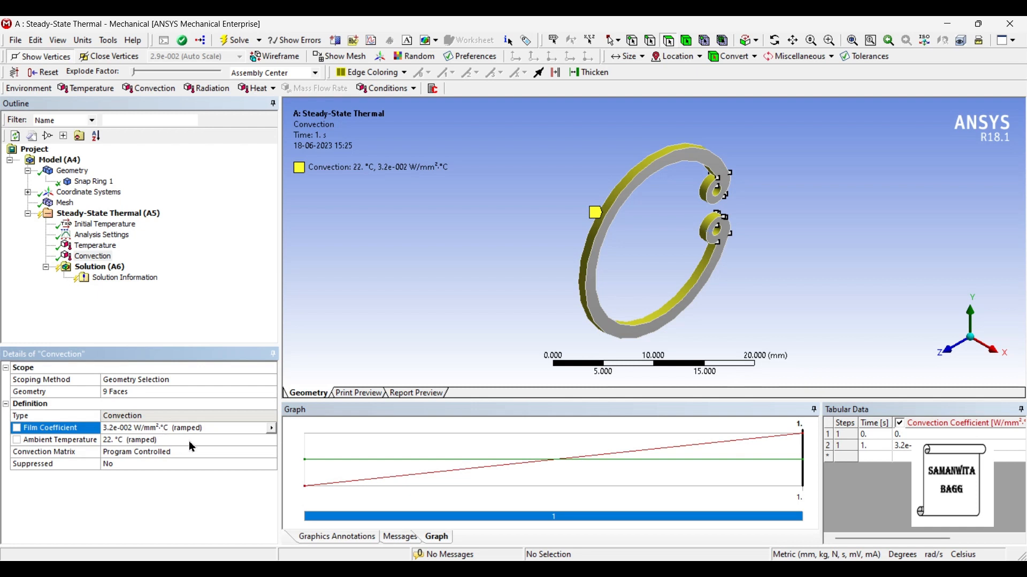
pyautogui.moveTo(732, 238); pyautogui.dragTo(535, 353, button='middle')
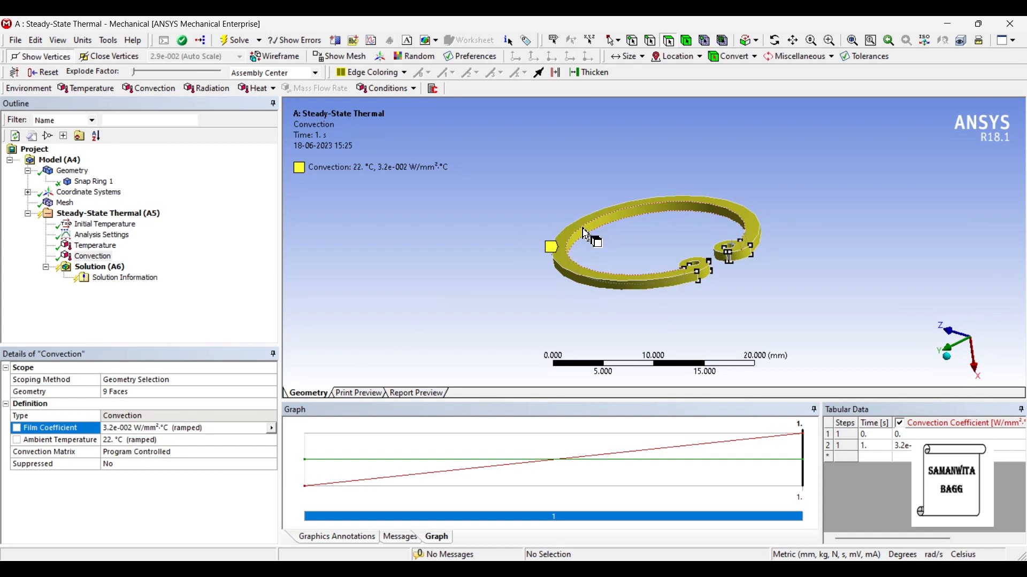
# Step: Add Temperature and Total Heat Flux results for all bodies to the solution
pyautogui.click(121, 271)
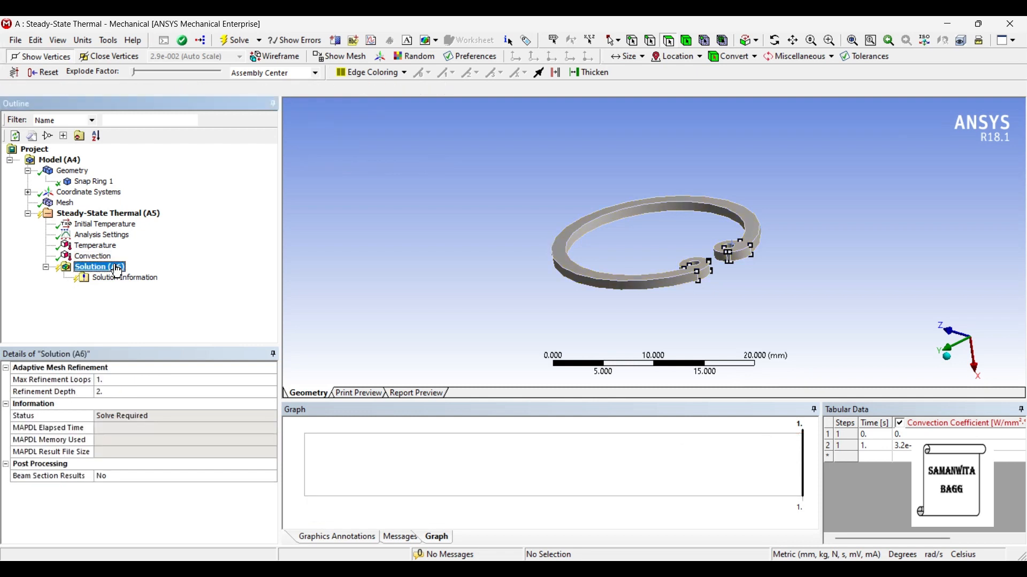
pyautogui.rightClick(120, 271)
pyautogui.moveTo(198, 274)
pyautogui.moveTo(310, 282)
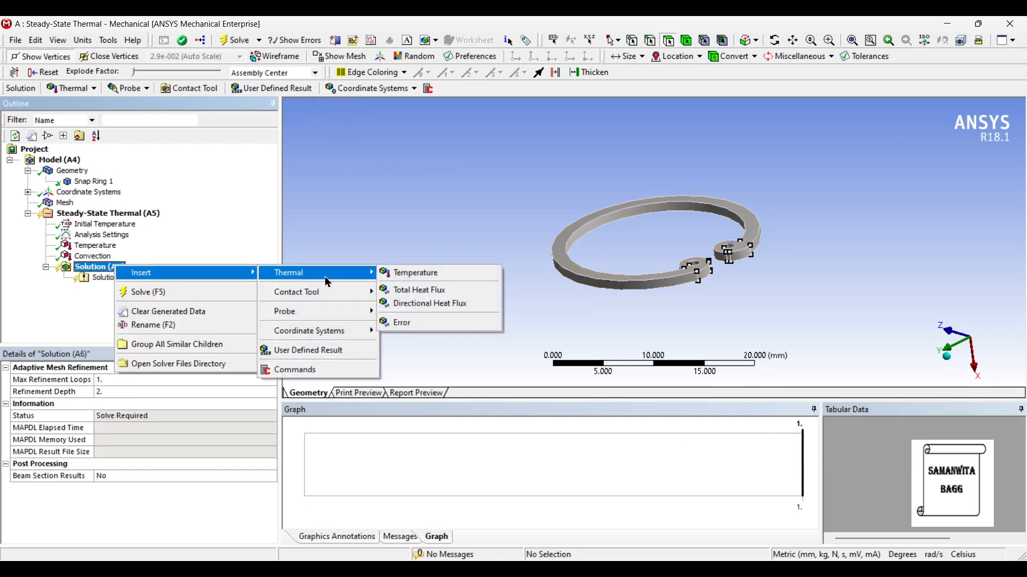
pyautogui.click(402, 274)
pyautogui.click(115, 268)
pyautogui.rightClick(118, 270)
pyautogui.moveTo(241, 274)
pyautogui.moveTo(277, 277)
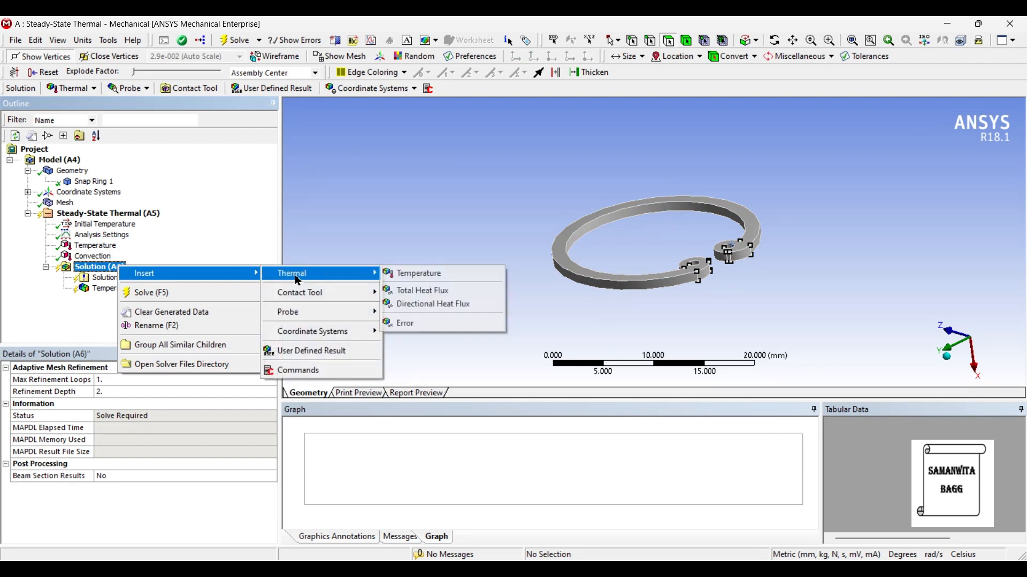
pyautogui.click(425, 294)
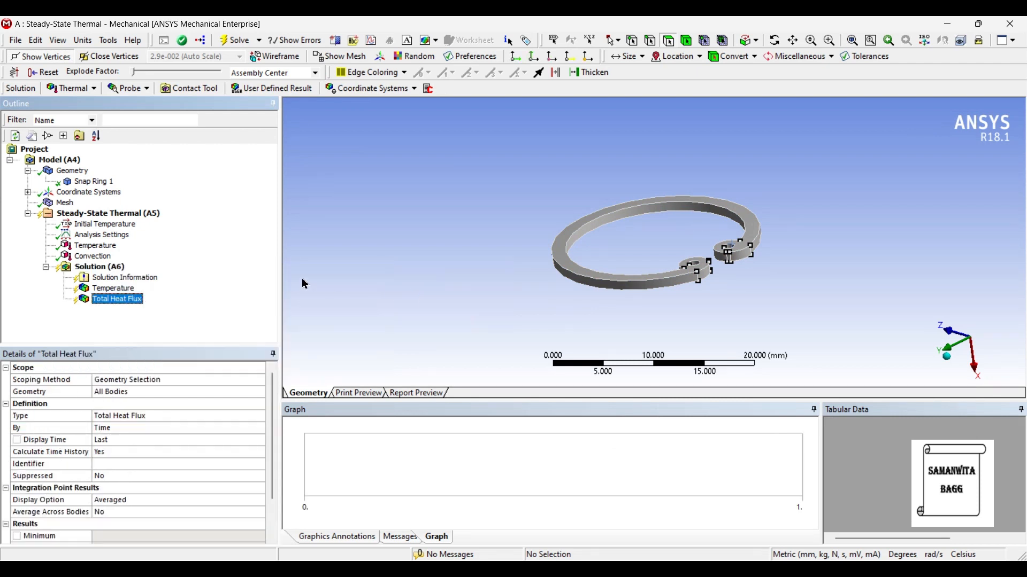
# Step: Solve the steady-state thermal analysis and play the animation of the Temperature result
pyautogui.click(100, 267)
pyautogui.click(243, 43)
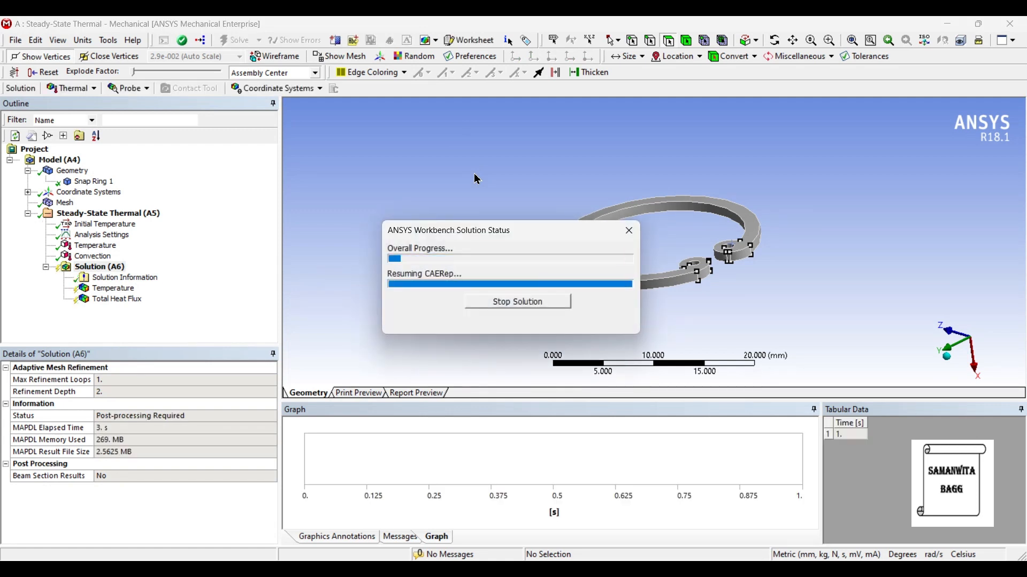
pyautogui.click(112, 288)
pyautogui.moveTo(645, 300); pyautogui.dragTo(663, 284)
pyautogui.click(338, 426)
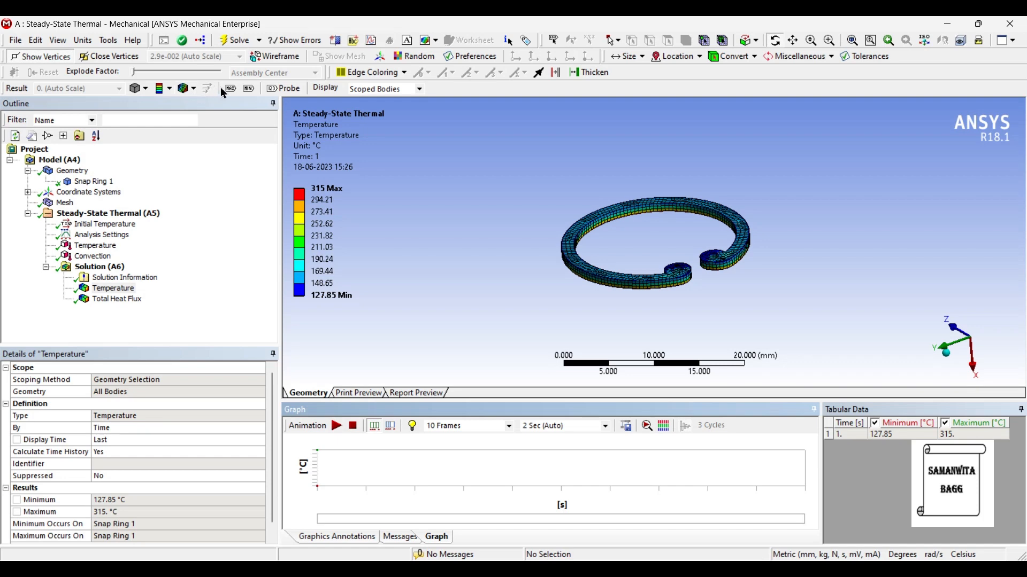
# Step: Show the maximum and minimum labels on the temperature plot to check their locations, and hide both labels again
pyautogui.scroll(4, 672, 223)
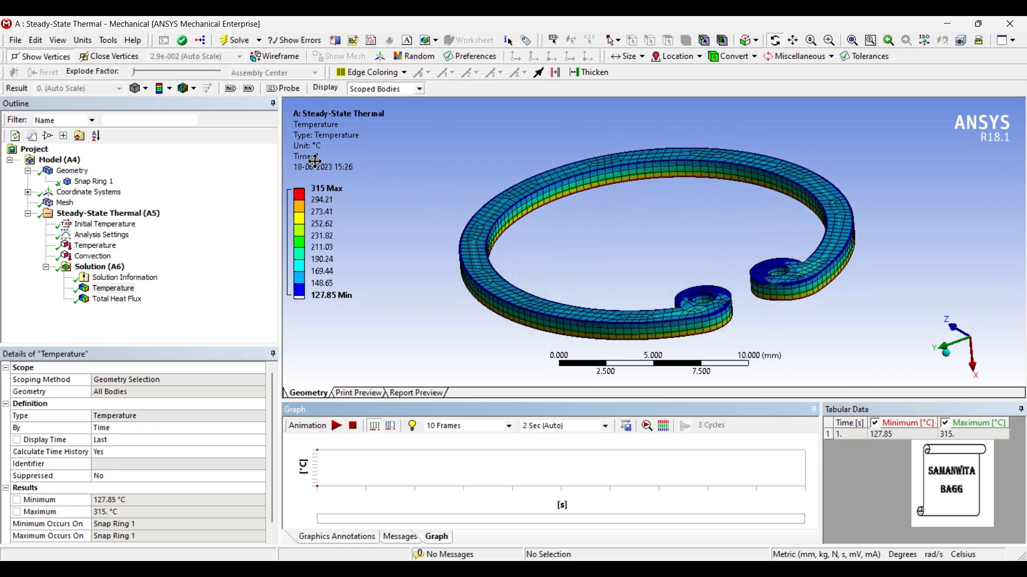
pyautogui.click(231, 88)
pyautogui.click(249, 88)
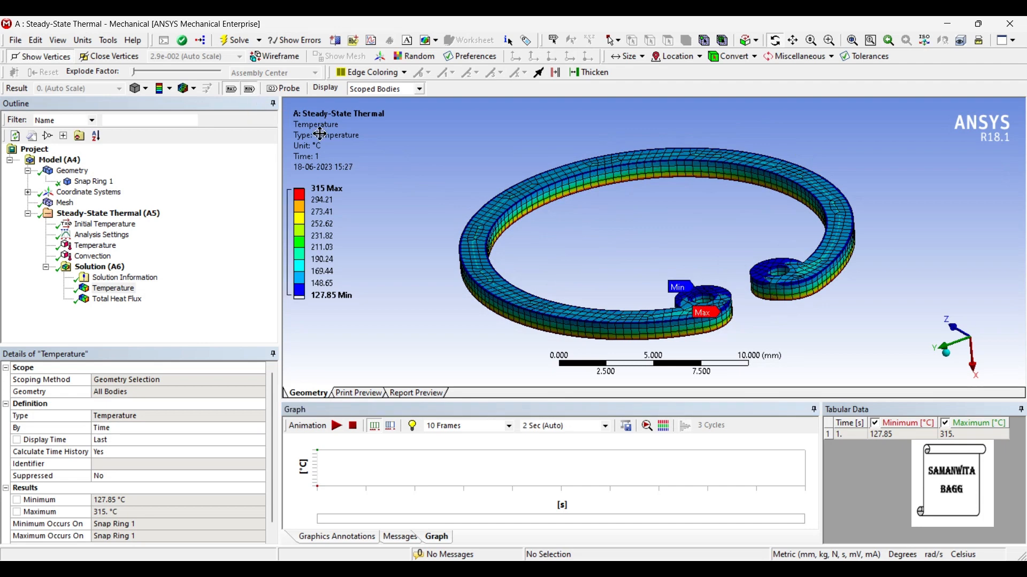
pyautogui.moveTo(704, 225); pyautogui.dragTo(653, 245)
pyautogui.scroll(-4, 712, 240)
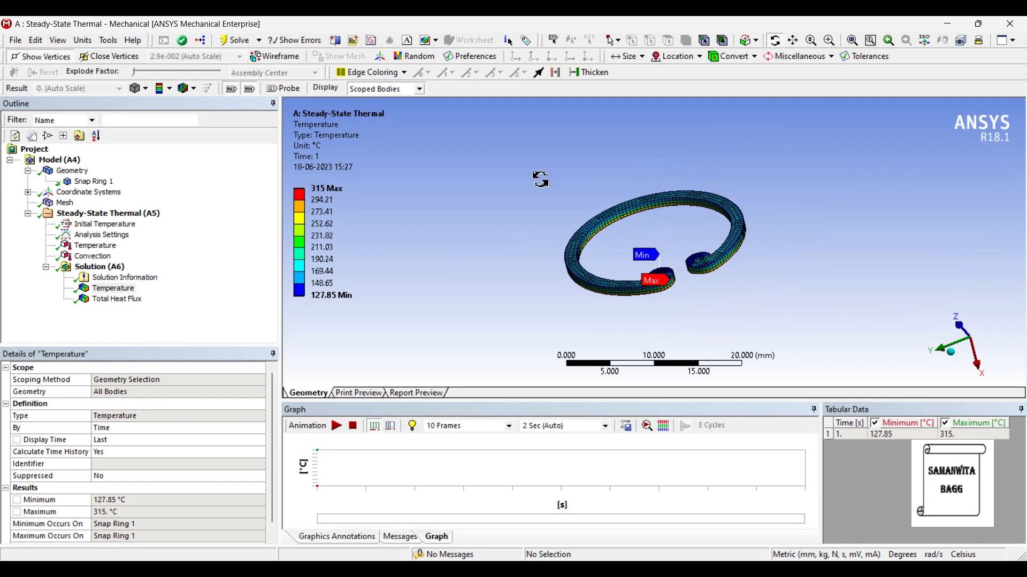
pyautogui.click(233, 89)
pyautogui.click(249, 90)
pyautogui.moveTo(668, 240); pyautogui.dragTo(693, 234)
# Step: Probe the temperature at two points on the ring's inner side face
pyautogui.click(285, 90)
pyautogui.scroll(2, 641, 209)
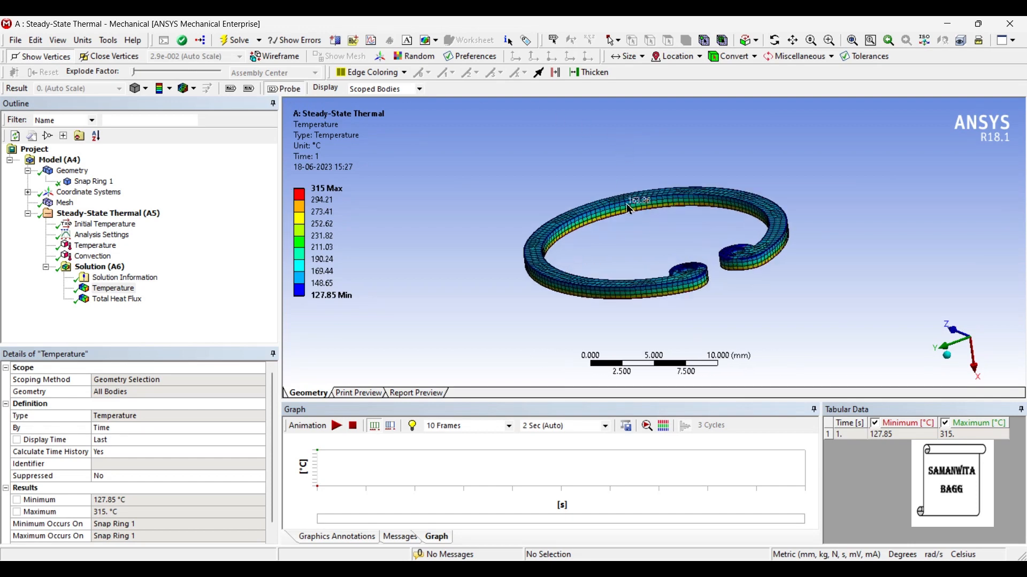
pyautogui.scroll(3, 616, 208)
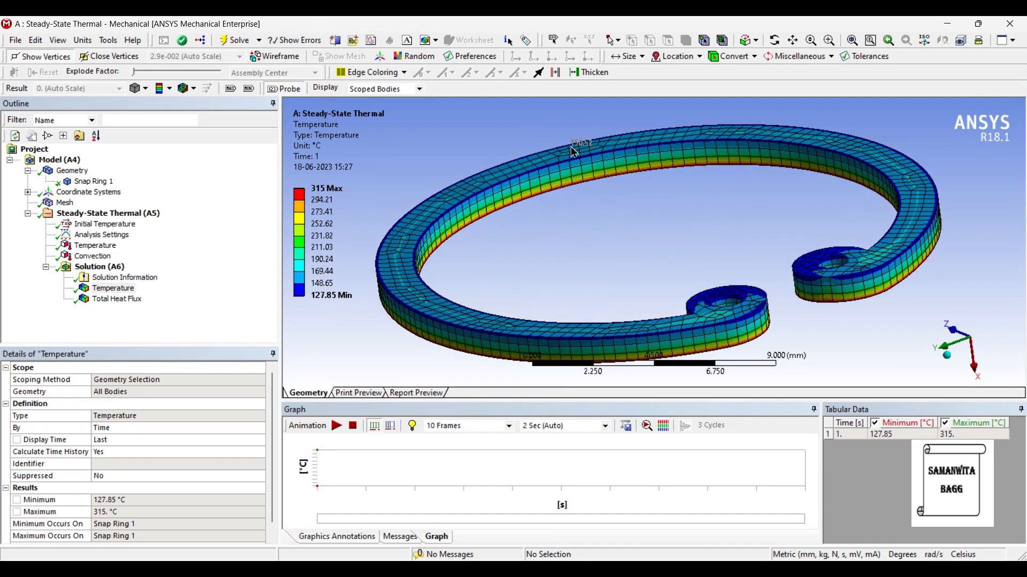
pyautogui.click(577, 175)
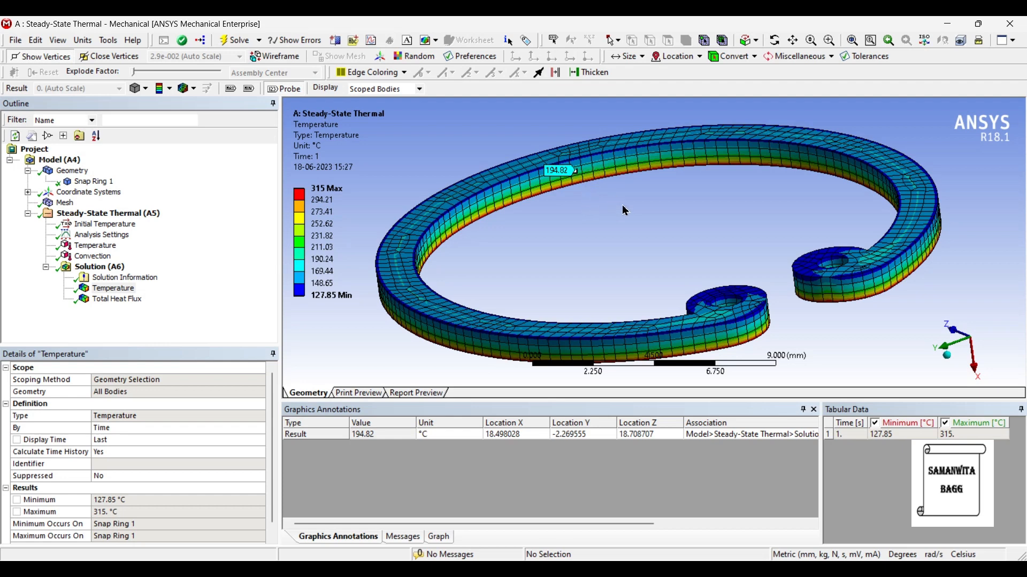
pyautogui.scroll(-1, 638, 218)
pyautogui.scroll(4, 755, 218)
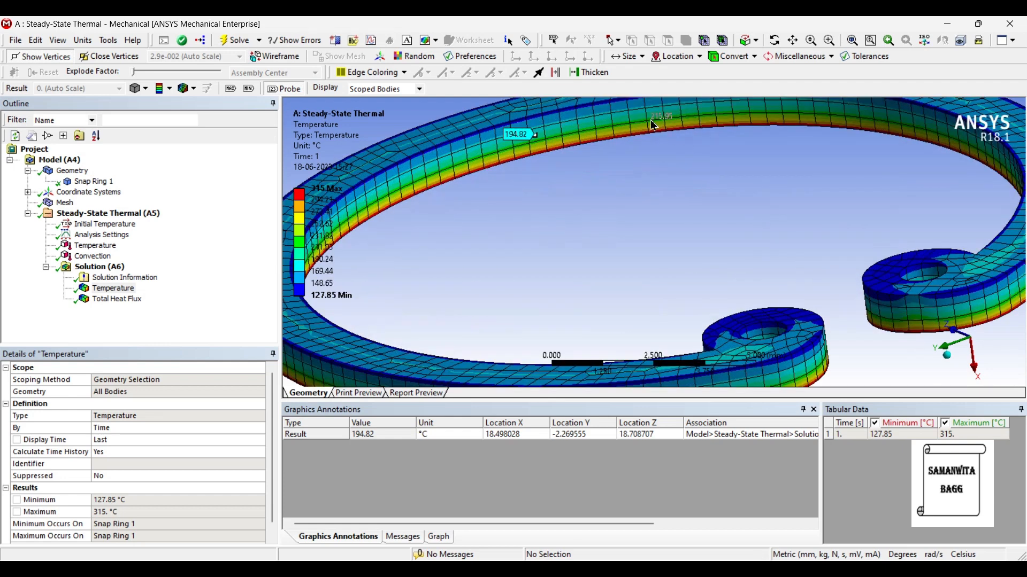
pyautogui.click(672, 125)
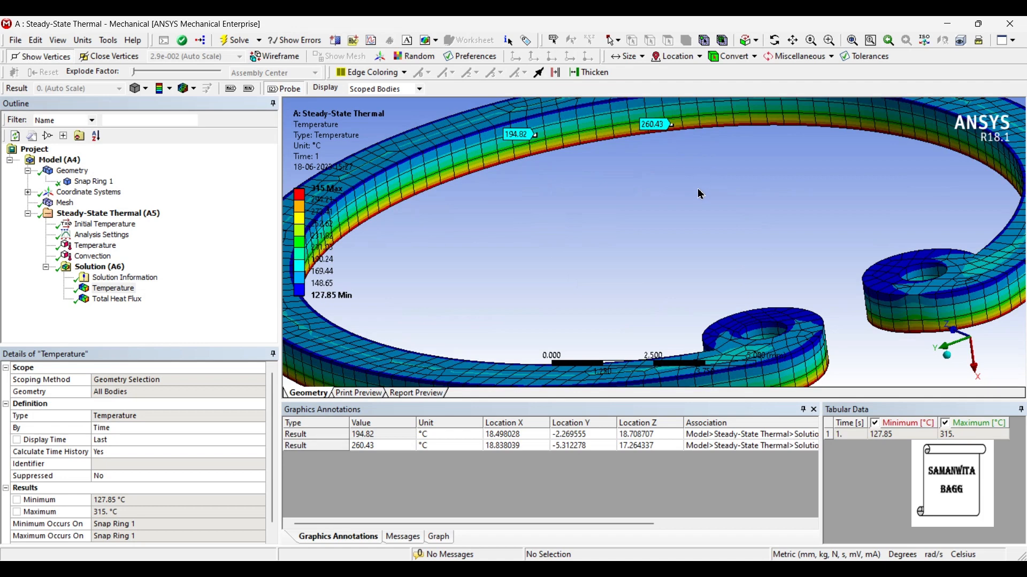
# Step: Delete both probe annotations from the temperature plot and display the Total Heat Flux result with its graph
pyautogui.scroll(-2, 615, 201)
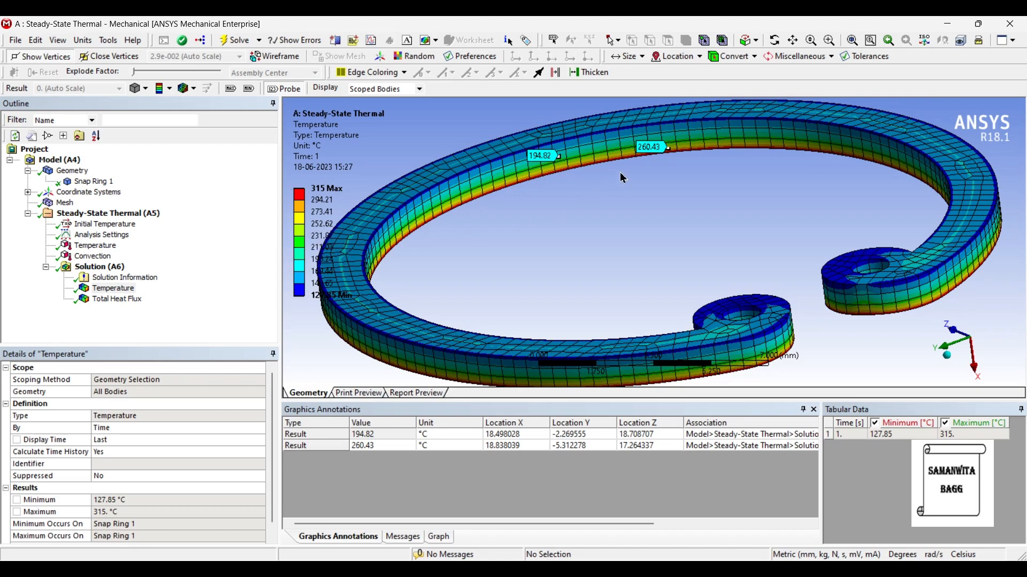
pyautogui.scroll(4, 560, 163)
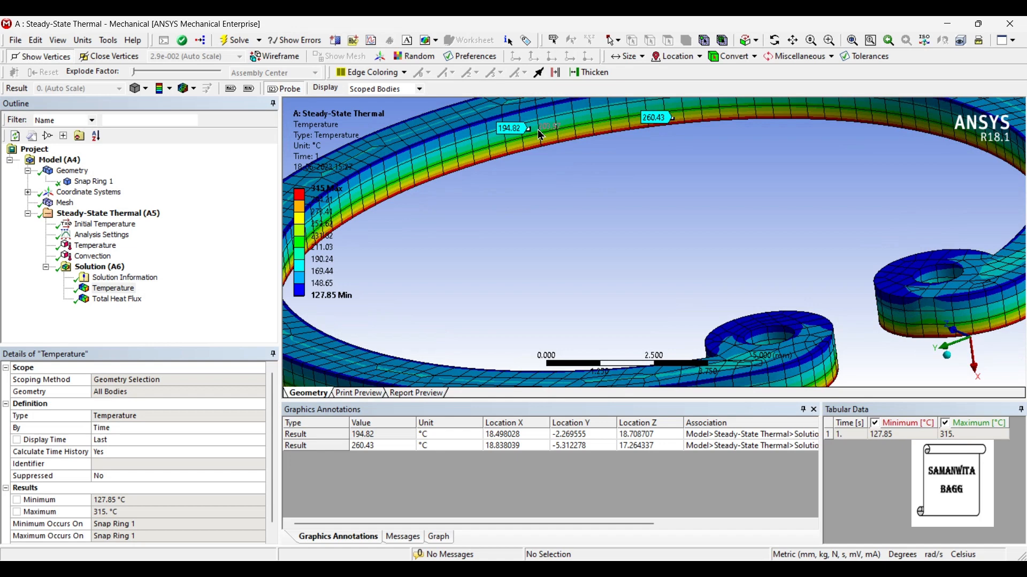
pyautogui.scroll(-2, 307, 267)
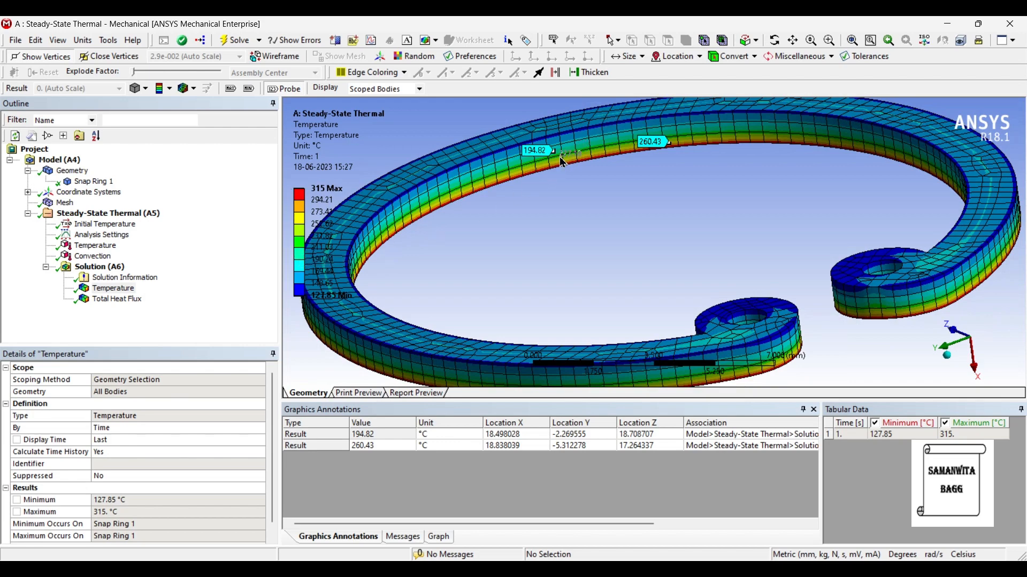
pyautogui.scroll(-2, 657, 161)
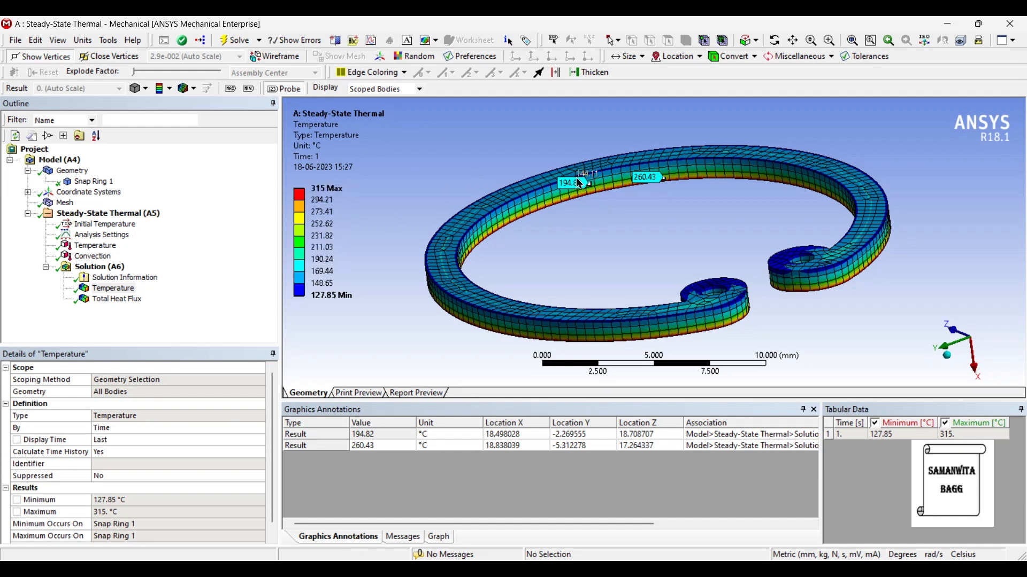
pyautogui.scroll(-1, 601, 226)
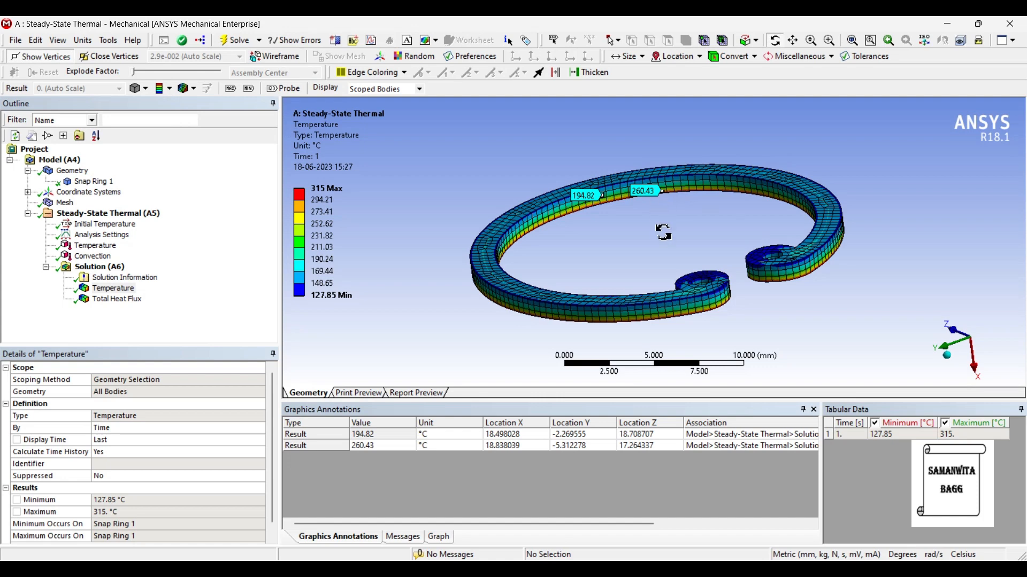
pyautogui.scroll(-1, 661, 235)
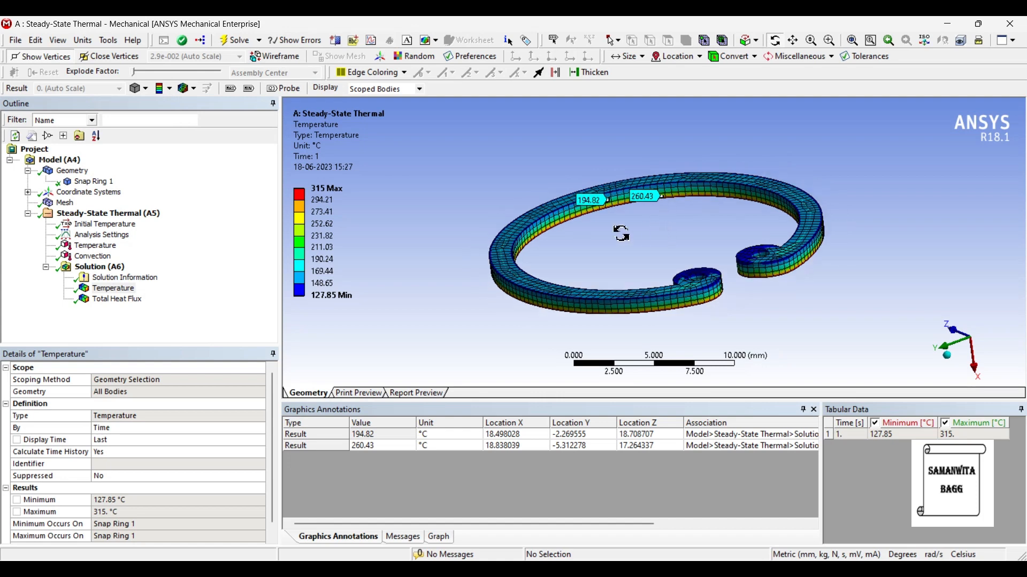
pyautogui.rightClick(380, 437)
pyautogui.click(408, 444)
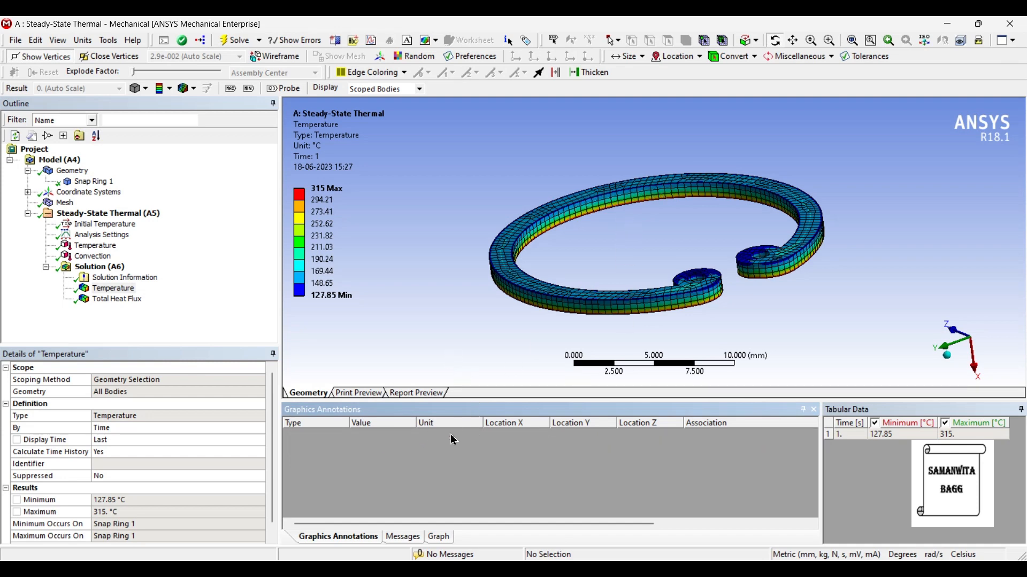
pyautogui.click(446, 539)
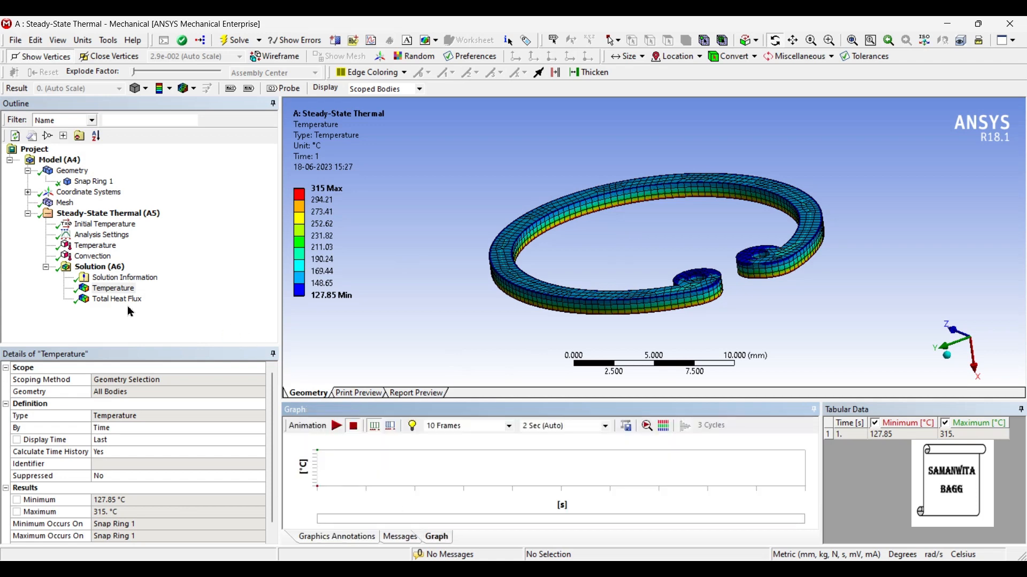
pyautogui.click(128, 304)
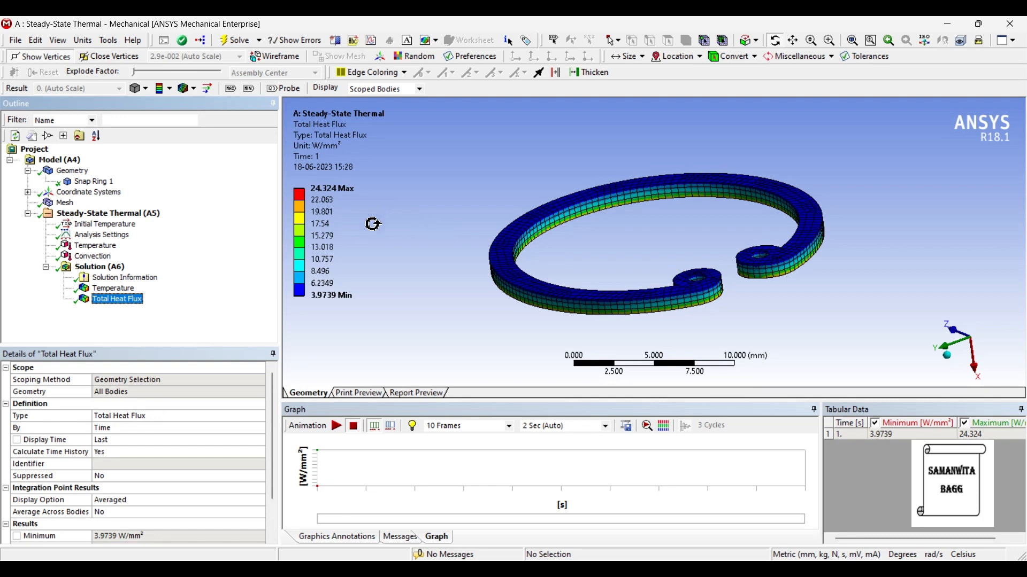
# Step: Play the animation of the Total Heat Flux result on the snap ring
pyautogui.scroll(-2, 730, 292)
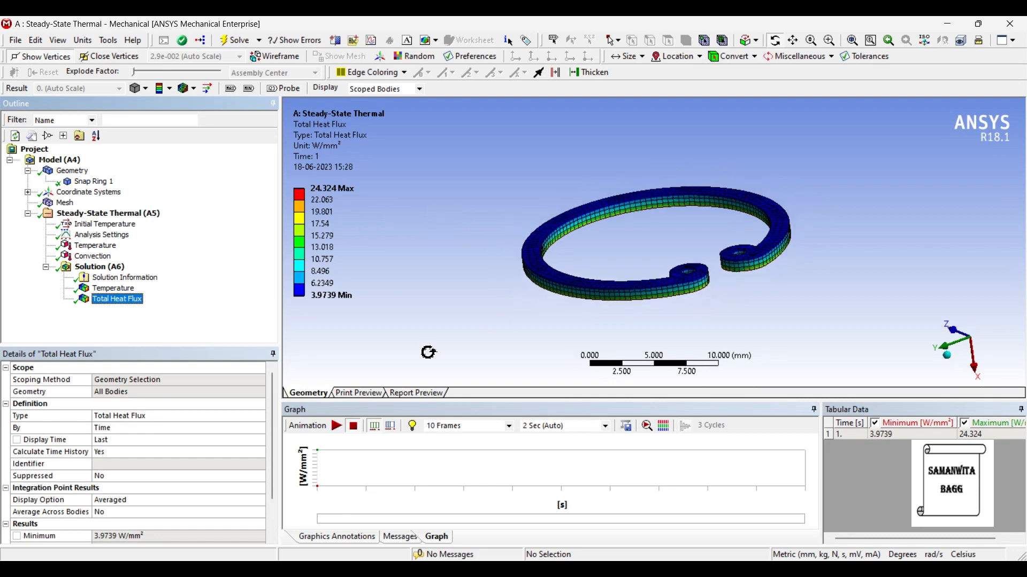
pyautogui.click(337, 426)
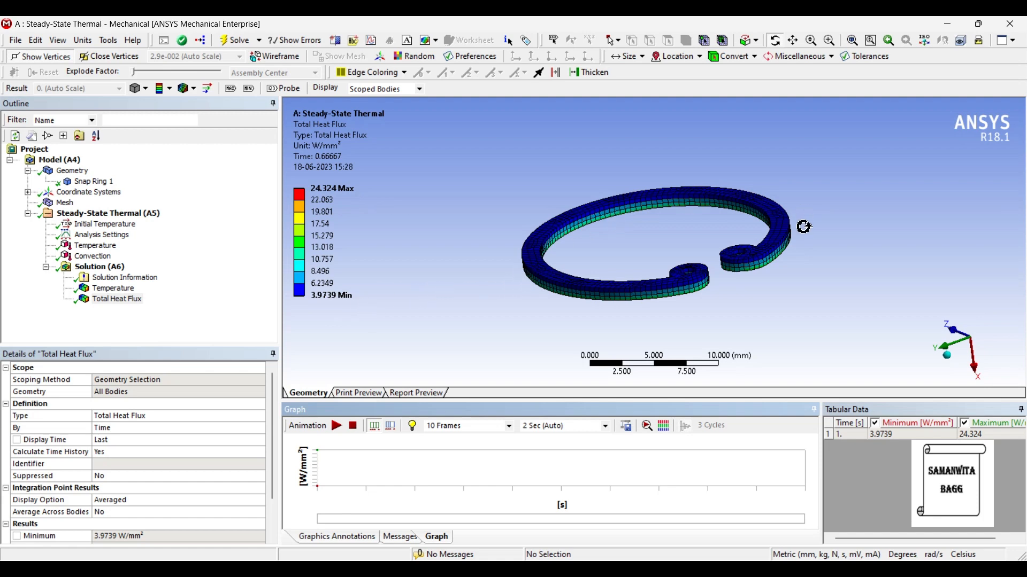
pyautogui.scroll(-2, 626, 268)
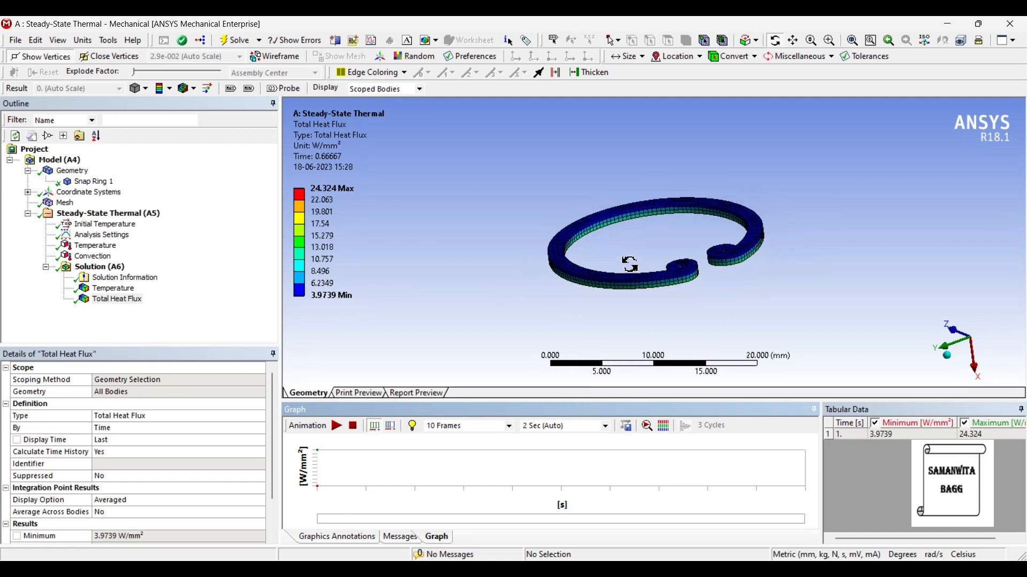
pyautogui.moveTo(536, 293)
pyautogui.mouseDown()
pyautogui.moveTo(556, 300)
pyautogui.moveTo(537, 282)
pyautogui.mouseUp()
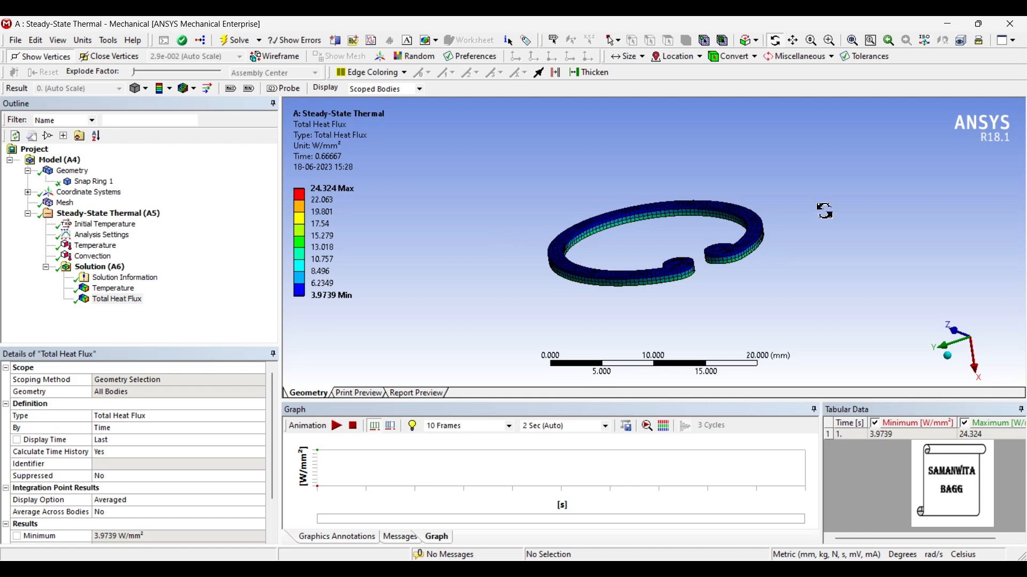
# Step: Start a new material from Snap Ring 1's material assignment to open the engineering data in Workbench
pyautogui.click(70, 171)
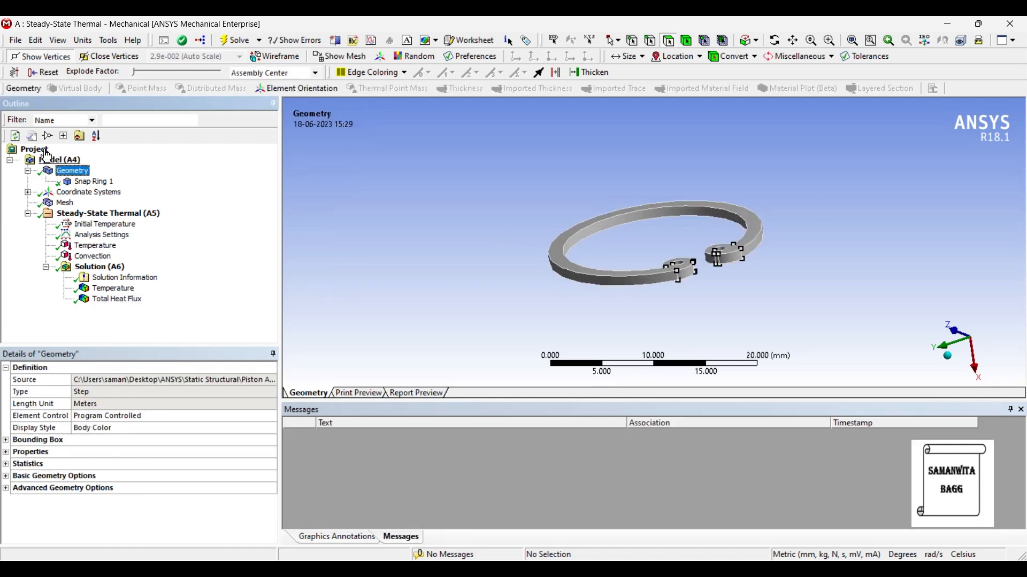
pyautogui.click(93, 181)
pyautogui.click(213, 465)
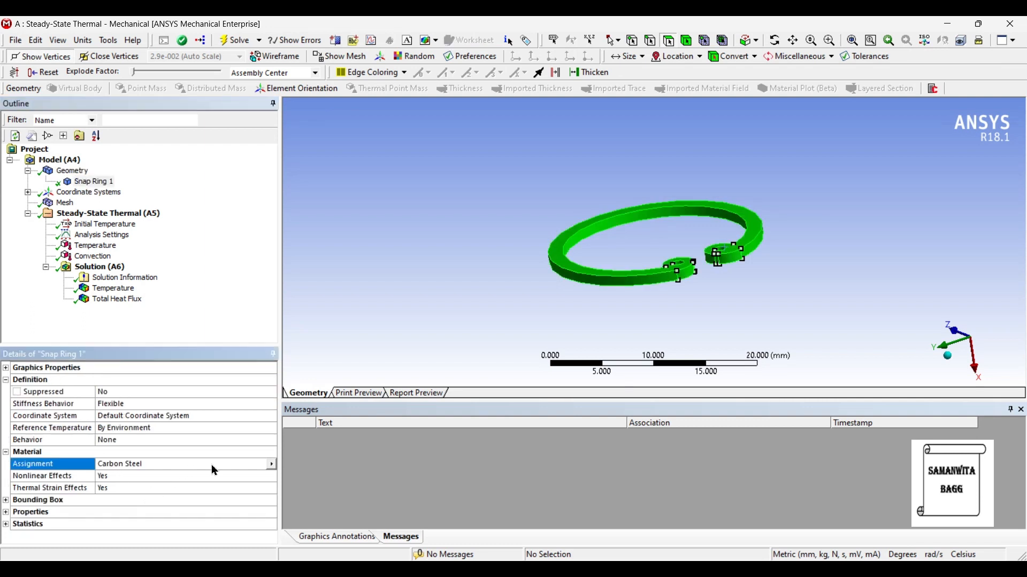
pyautogui.click(273, 465)
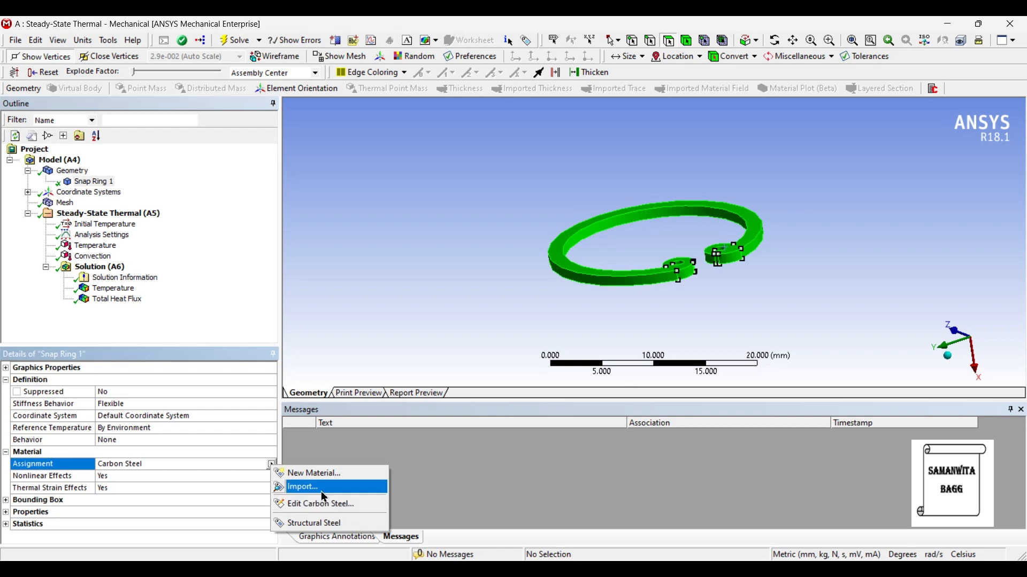
pyautogui.click(312, 473)
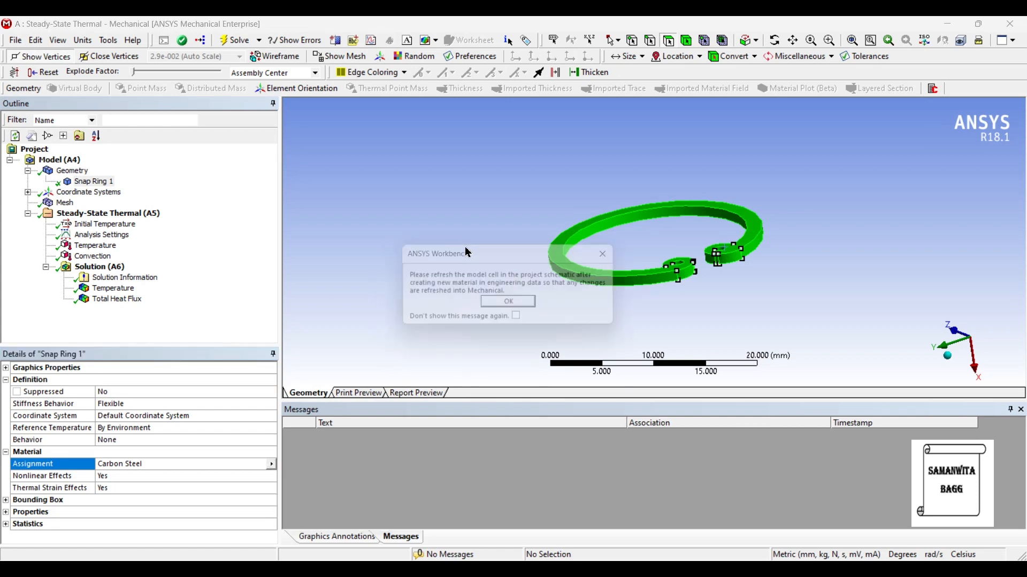
pyautogui.click(510, 306)
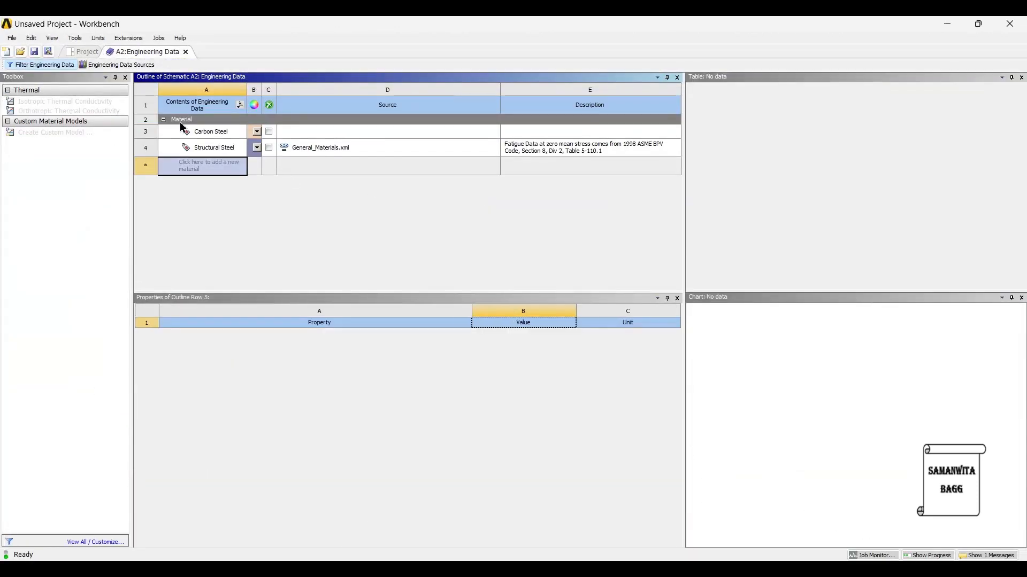
# Step: Add Stainless Steel from the General Materials data source to the engineering data
pyautogui.click(129, 63)
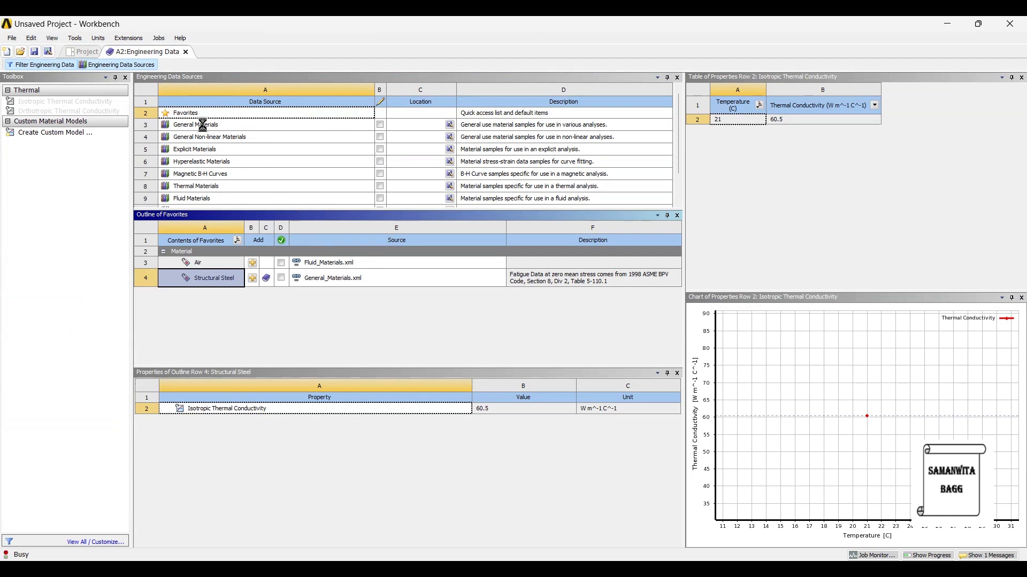
pyautogui.click(207, 125)
pyautogui.scroll(-1, 396, 286)
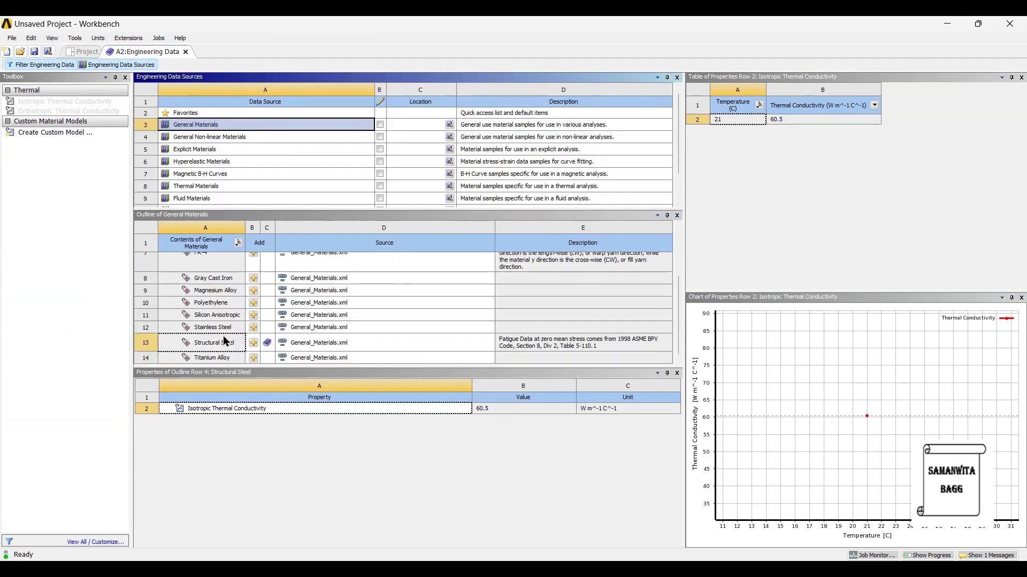
pyautogui.click(255, 336)
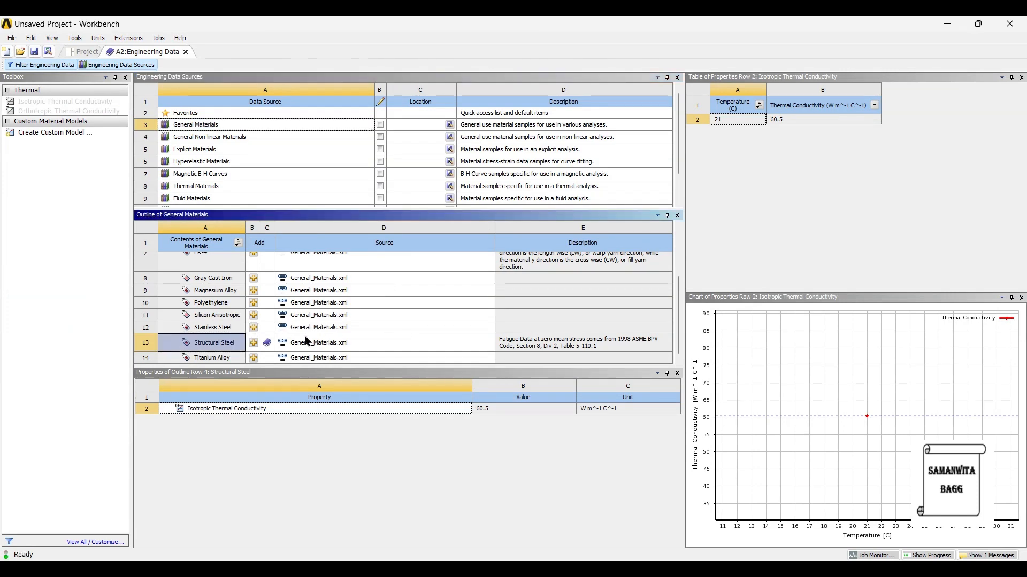
pyautogui.click(255, 328)
# Step: Update the project with the added material and switch back to Mechanical
pyautogui.click(77, 51)
pyautogui.click(172, 65)
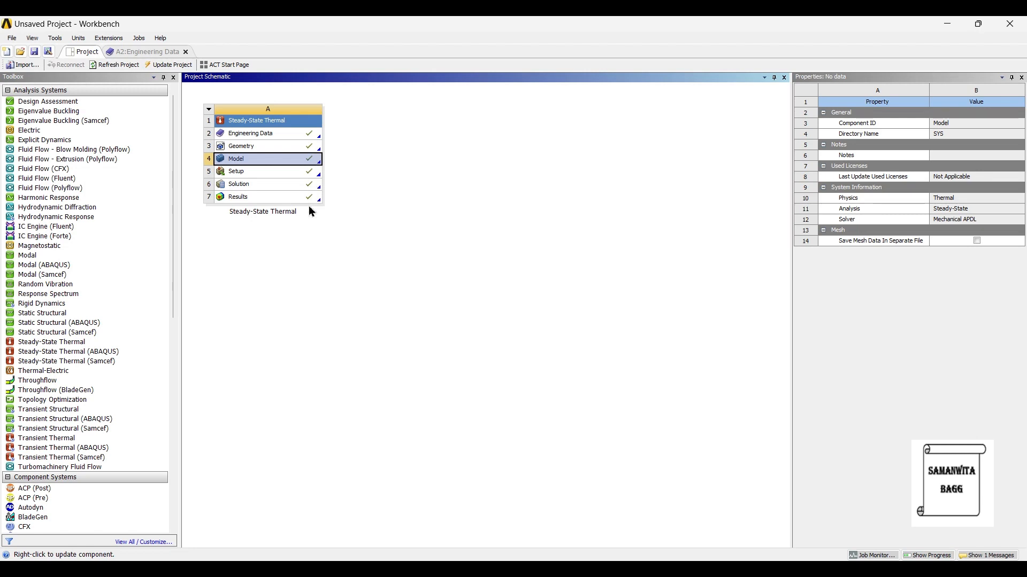
pyautogui.click(661, 568)
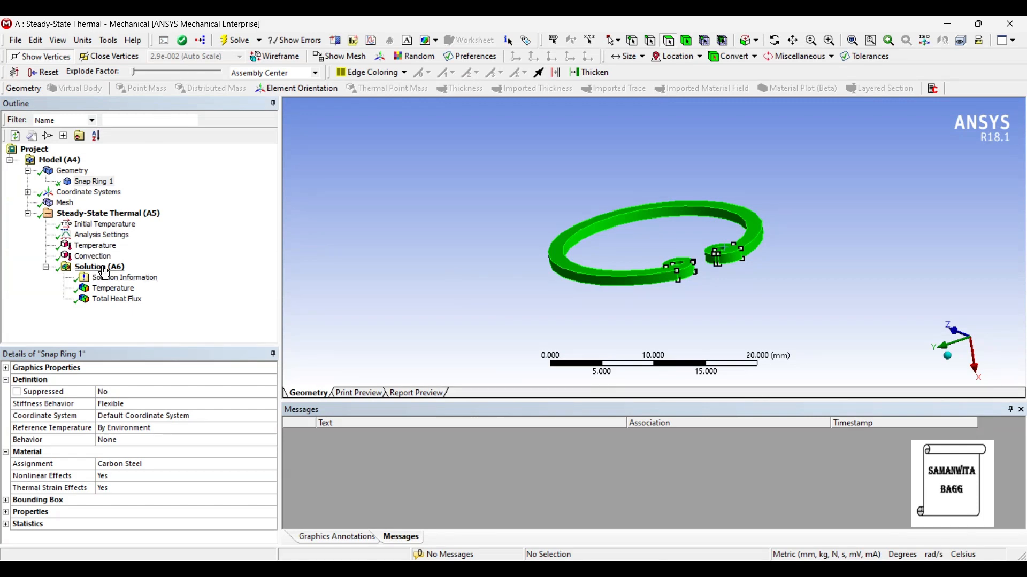
# Step: Assign Stainless Steel as the material of Snap Ring 1
pyautogui.click(107, 183)
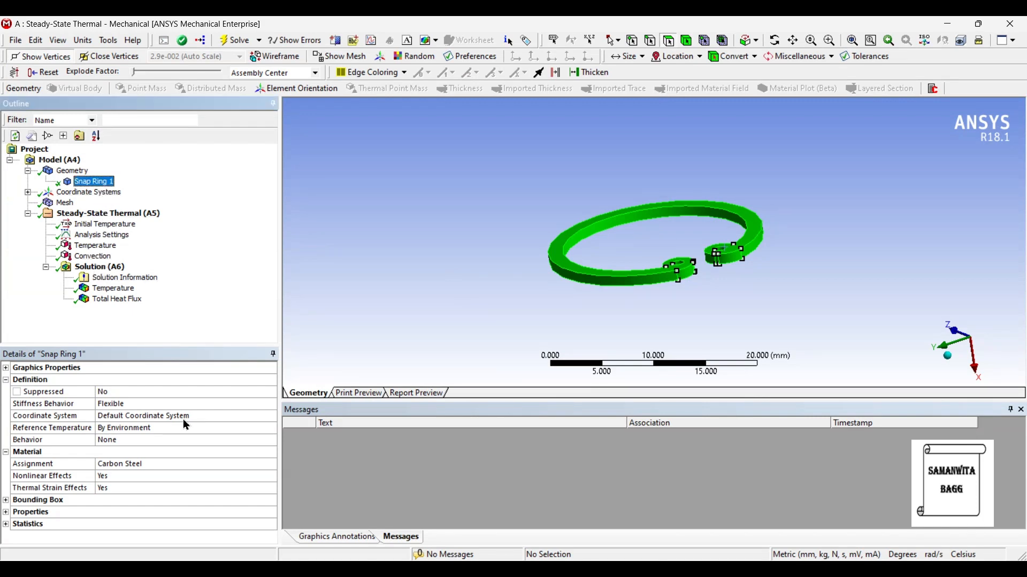
pyautogui.click(200, 467)
pyautogui.click(272, 463)
pyautogui.click(343, 539)
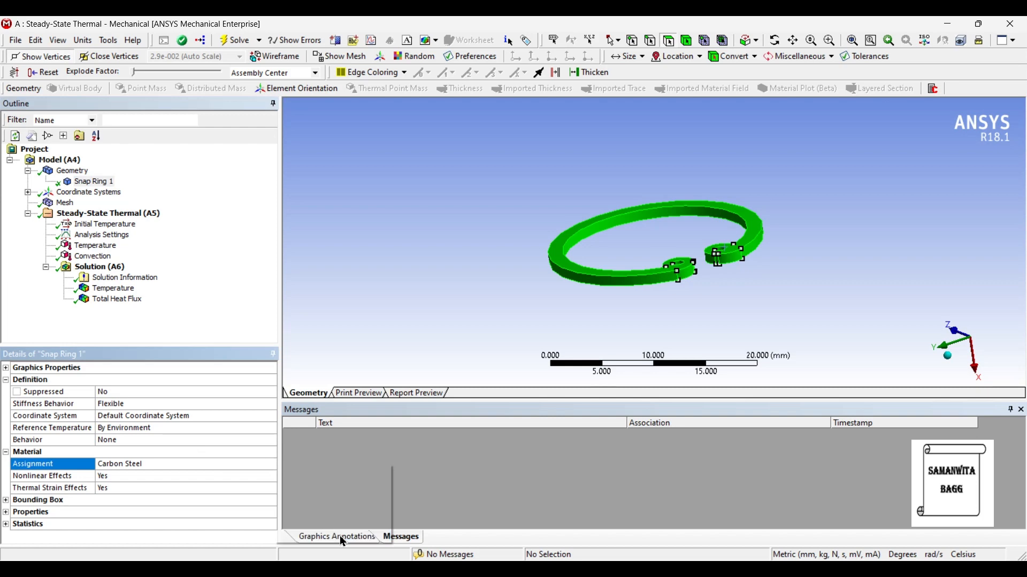
# Step: Solve the analysis again with the new material and display its Temperature and Total Heat Flux results
pyautogui.click(100, 267)
pyautogui.click(244, 44)
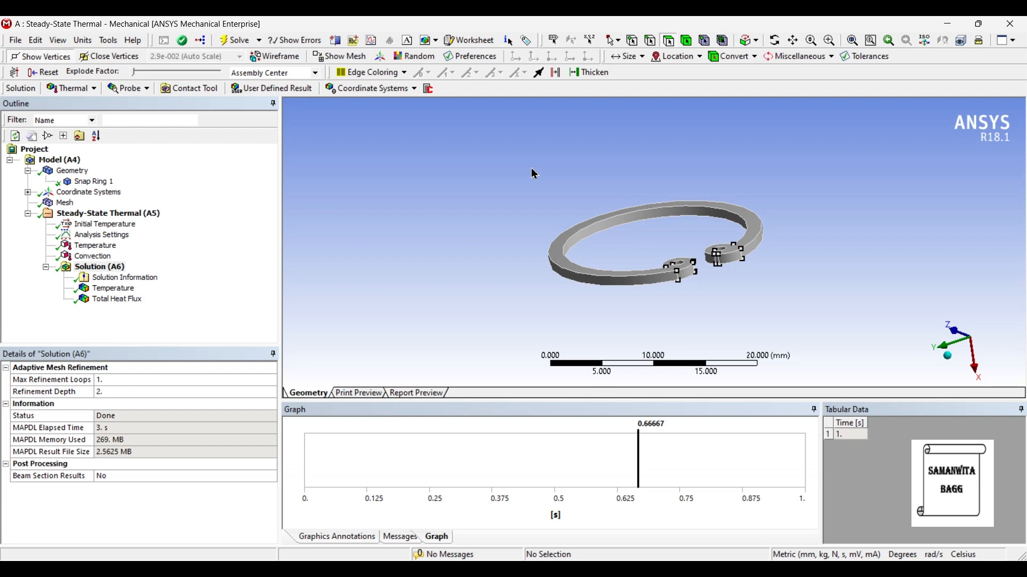
pyautogui.click(113, 288)
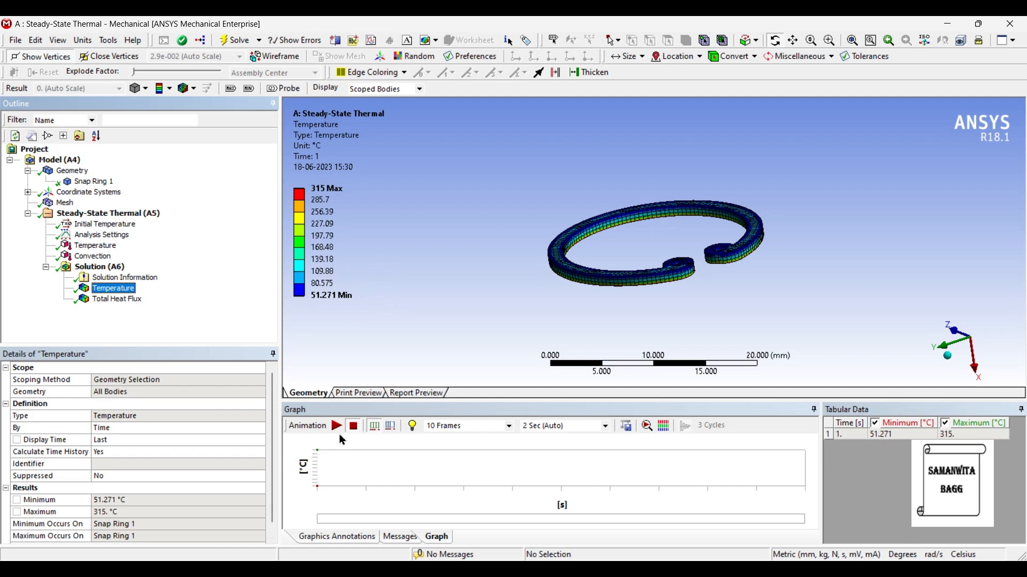
pyautogui.click(134, 300)
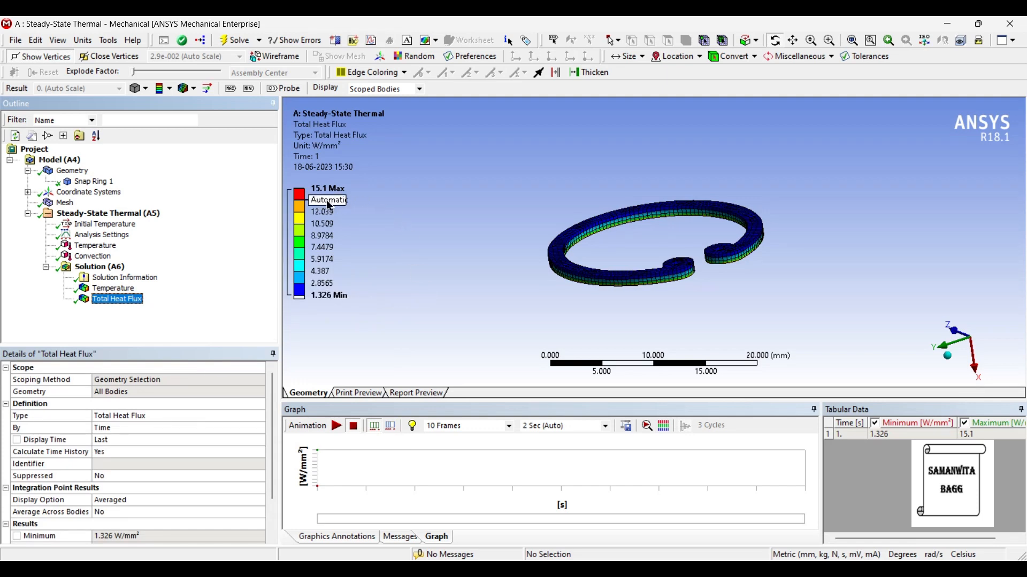